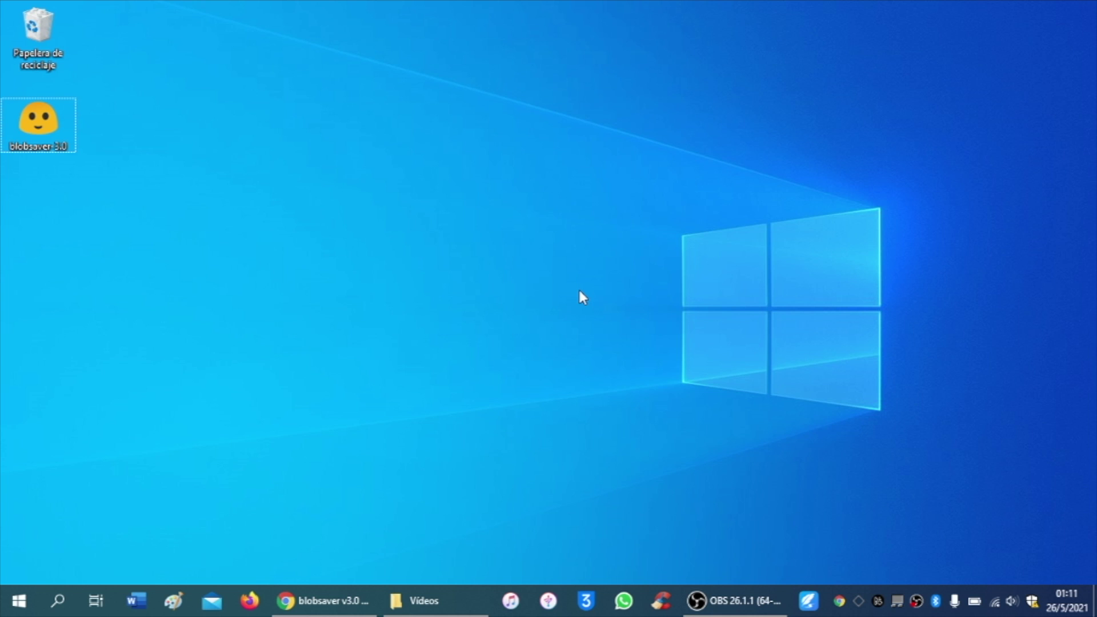
Step: Download the Windows installer blobsaver-2.6.exe from the blobsaver v3.0 Beta discussion on GitHub
click(331, 600)
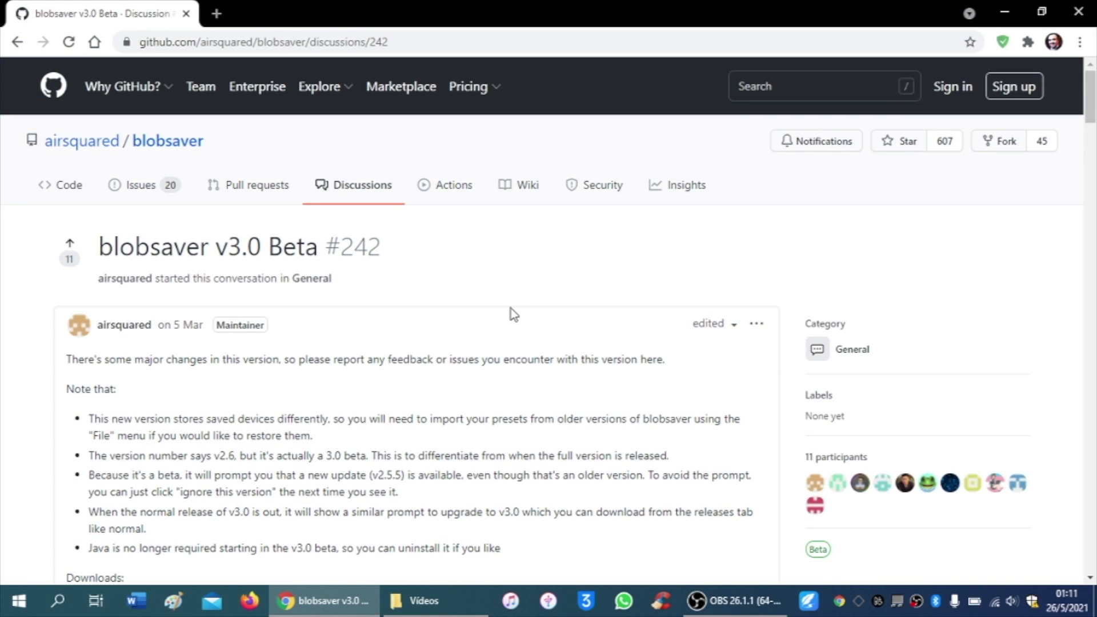
scroll(512, 299, down, 4)
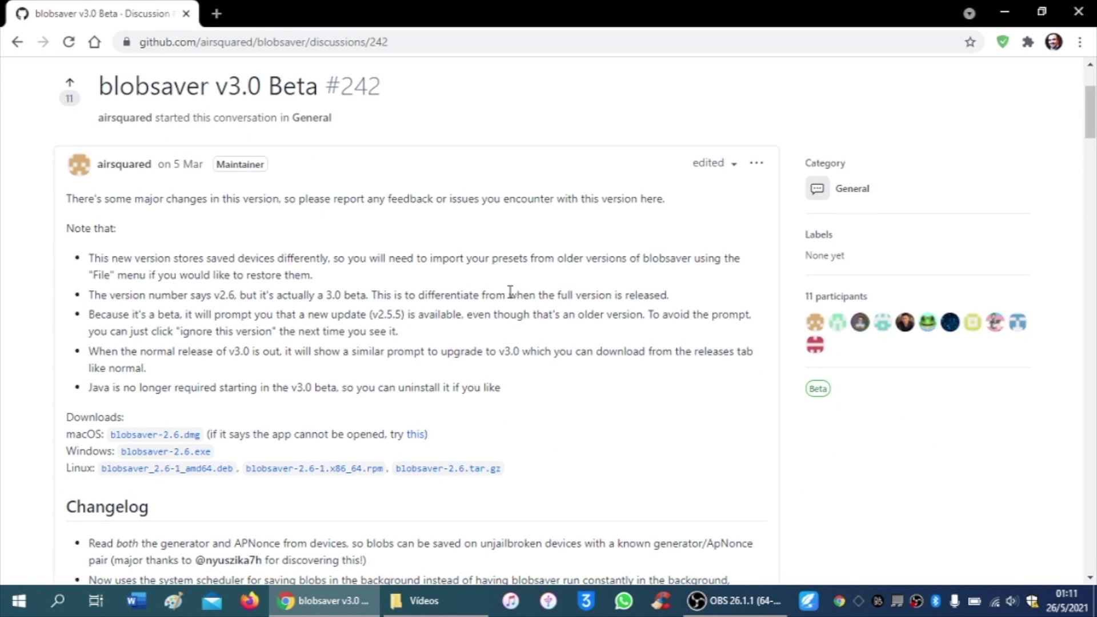
scroll(510, 291, down, 3)
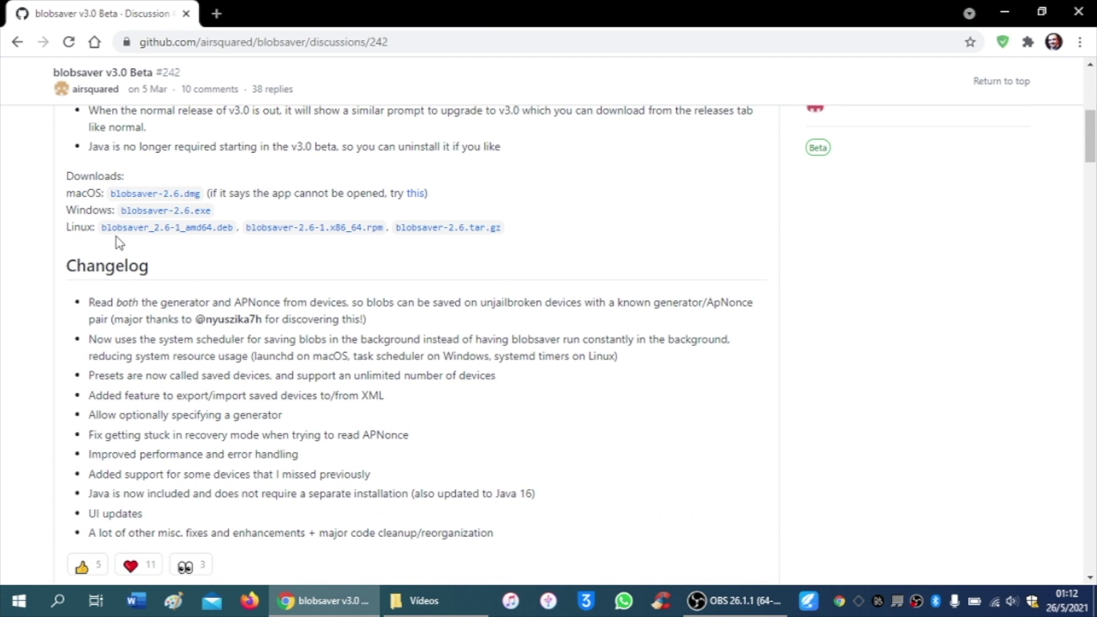
double_click(86, 196)
double_click(86, 208)
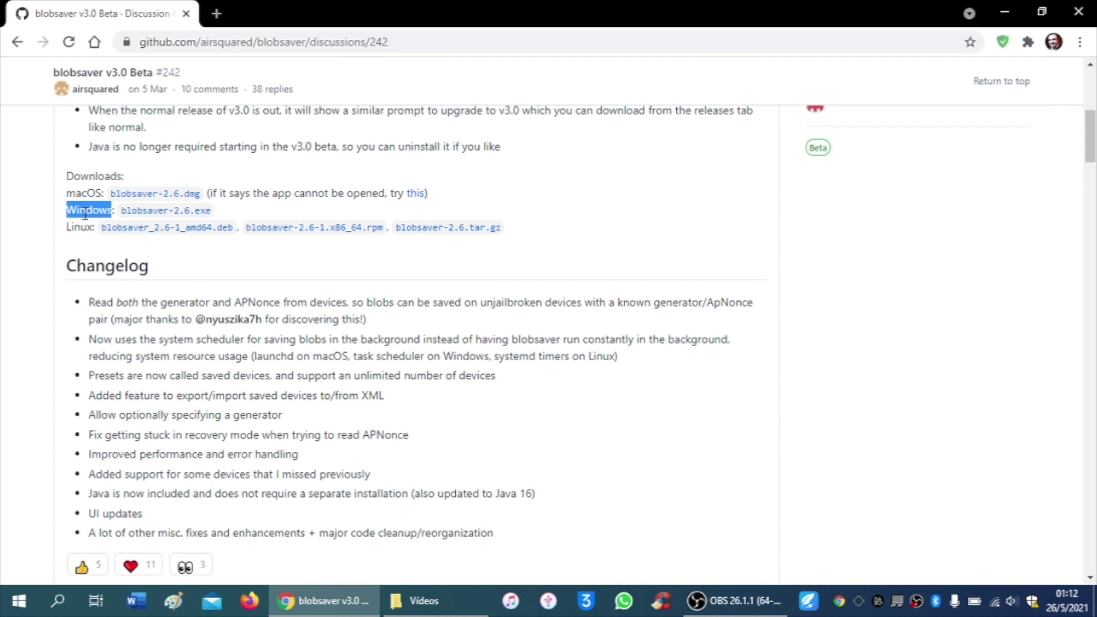
double_click(84, 226)
double_click(82, 208)
click(149, 212)
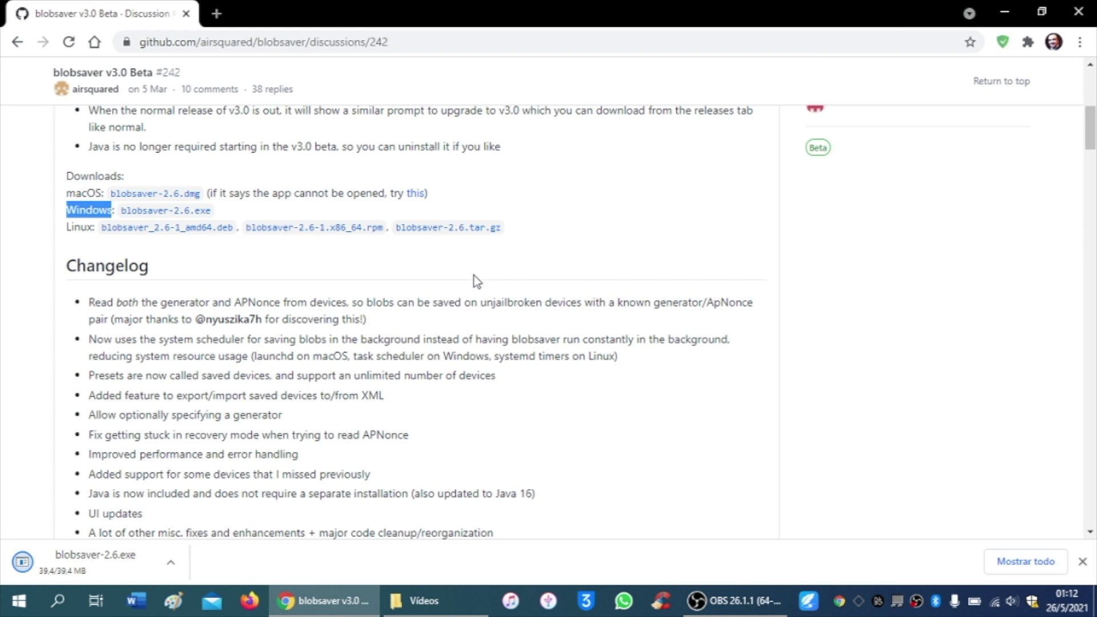
Step: Install blobsaver as administrator from the desktop blobsaver-3.0 installer with a desktop shortcut, and launch it on completion
click(323, 601)
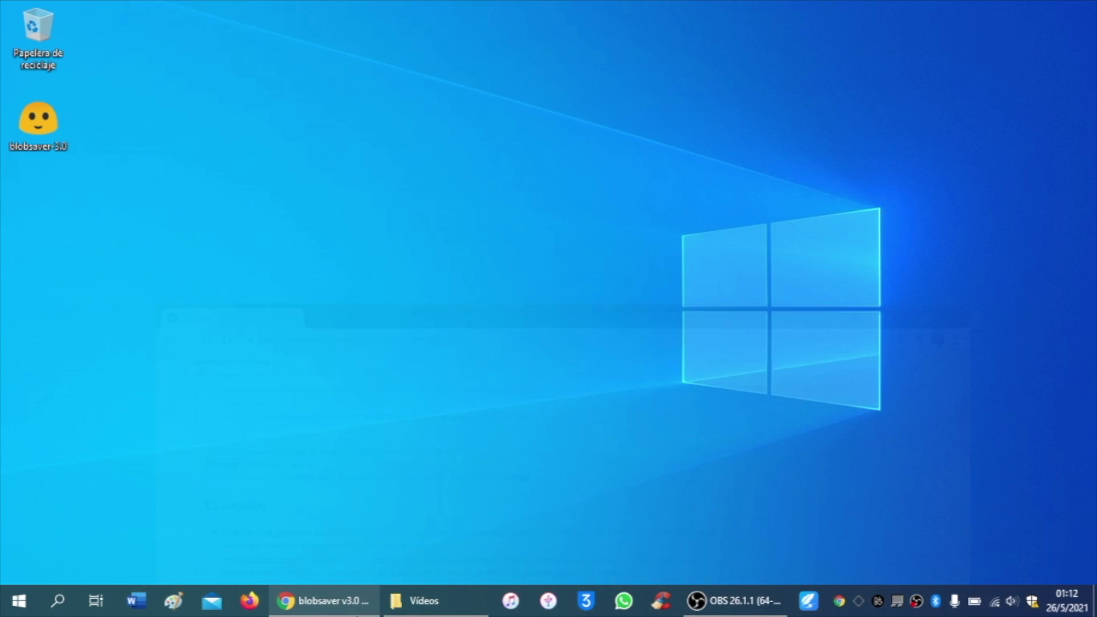
right_click(47, 122)
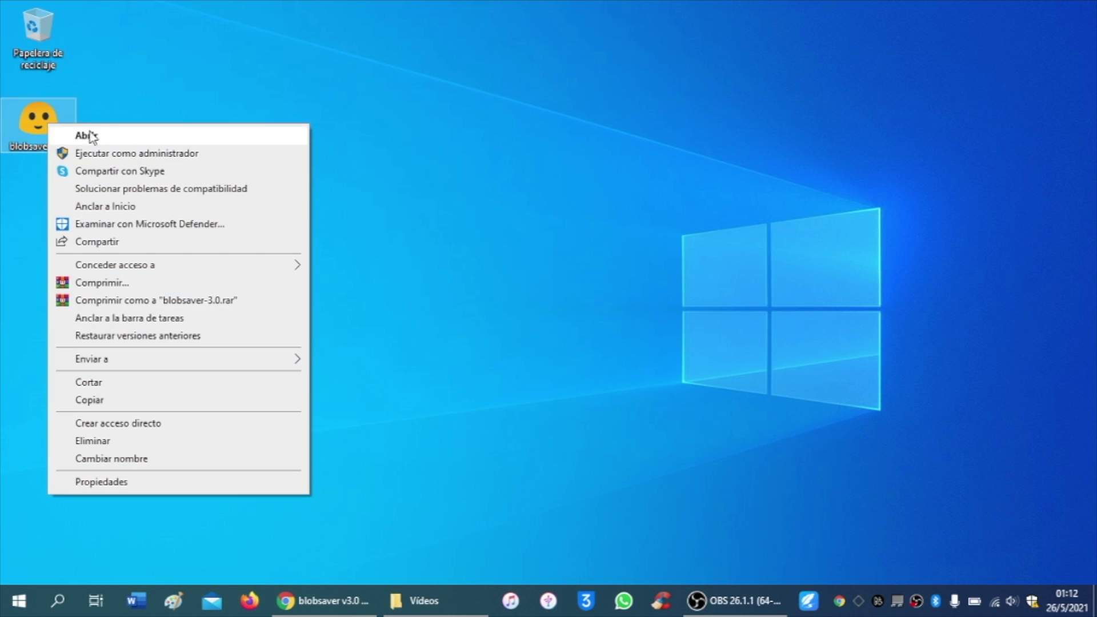
click(121, 154)
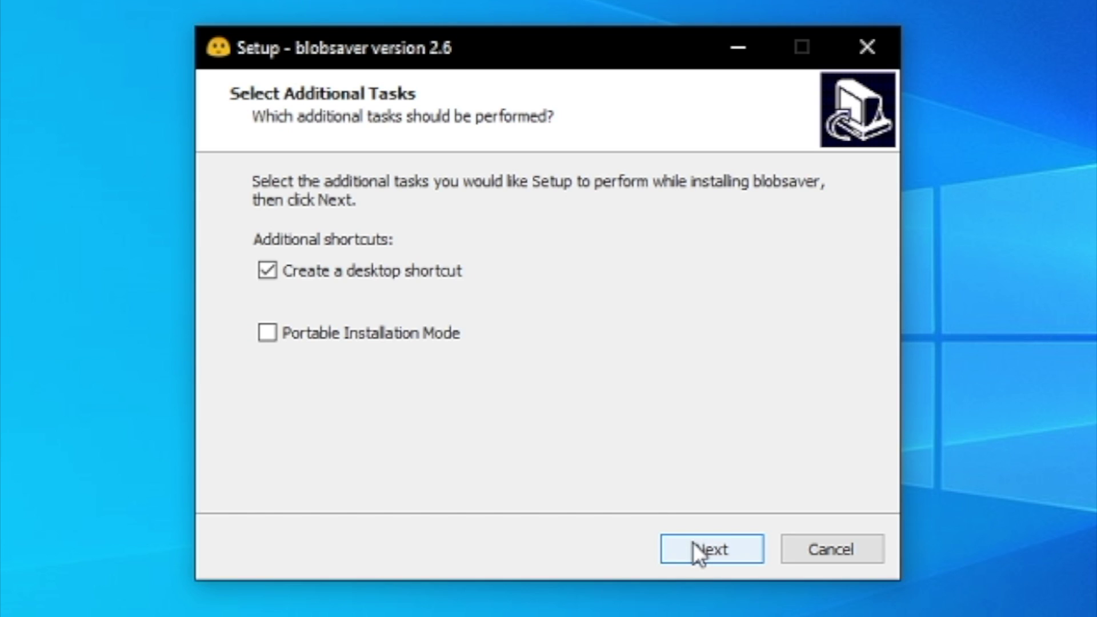
click(693, 542)
click(693, 542)
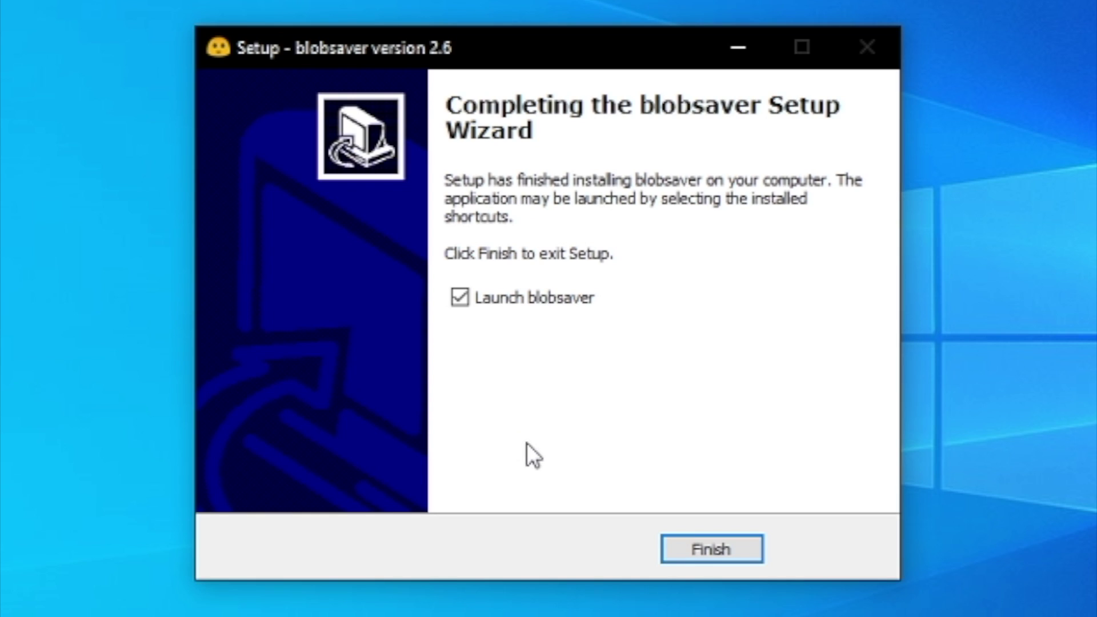
click(726, 549)
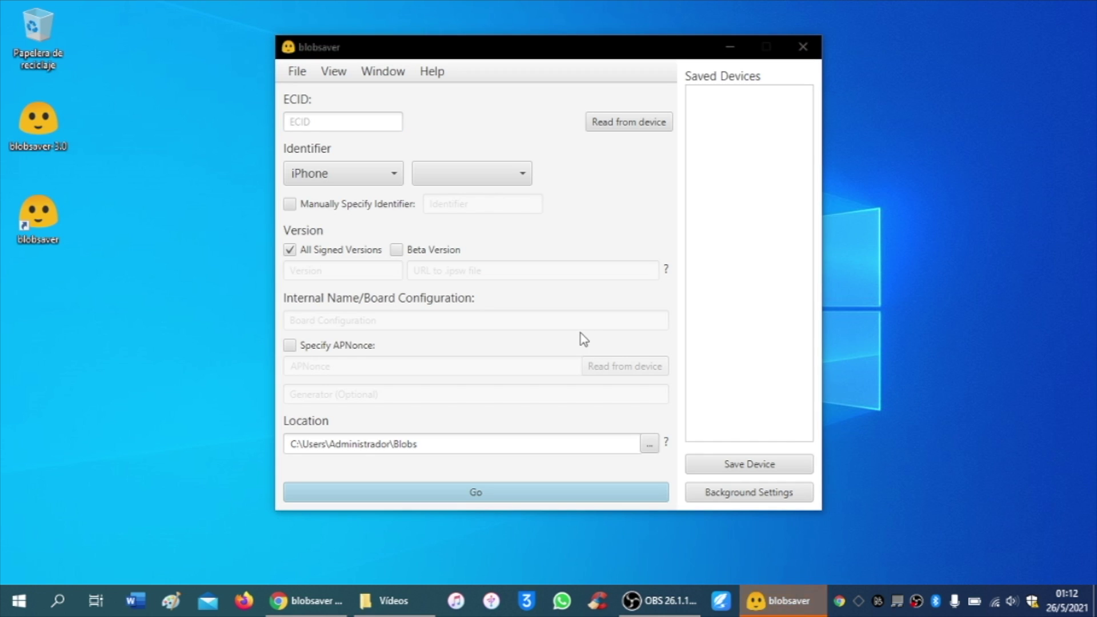
Step: Read the ECID and identifier from the connected iPhone, leaving All Signed Versions enabled and Beta Version off
click(580, 333)
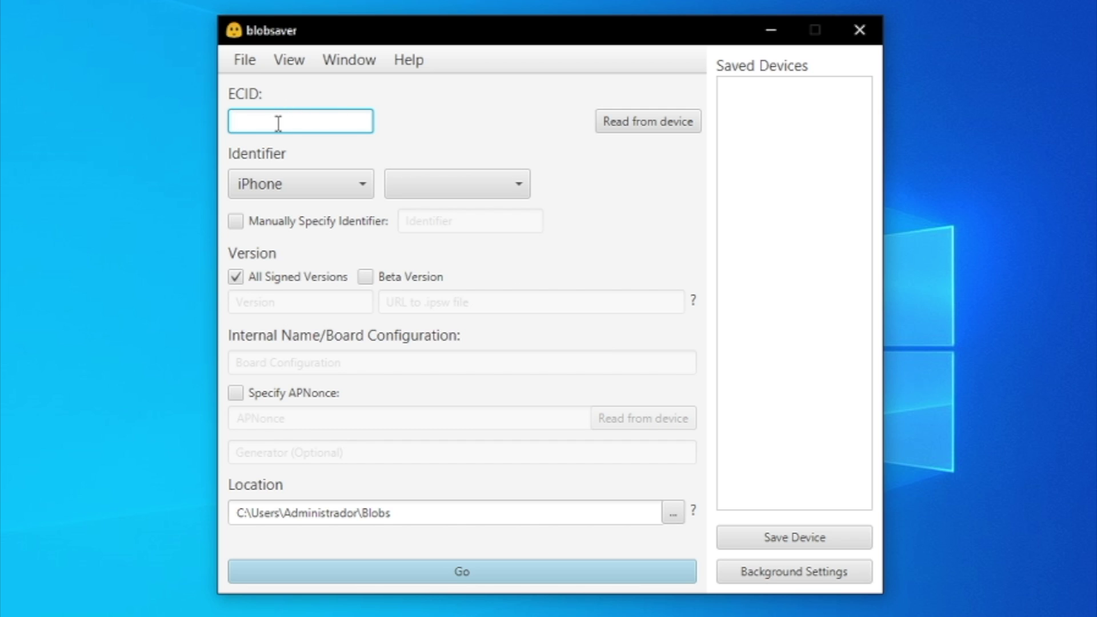
click(644, 133)
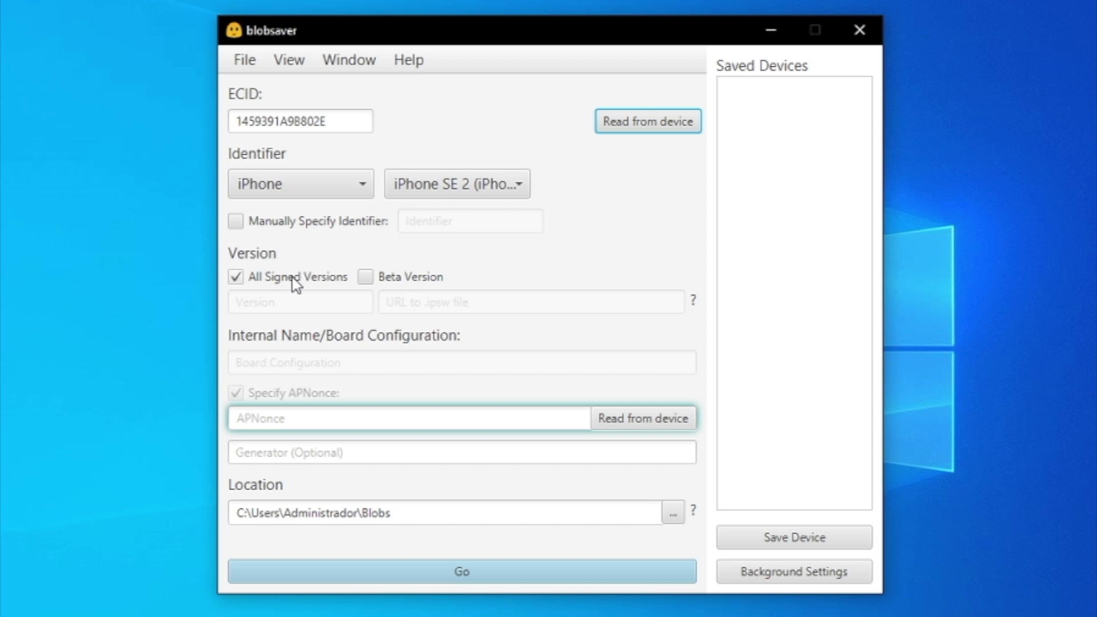
click(365, 277)
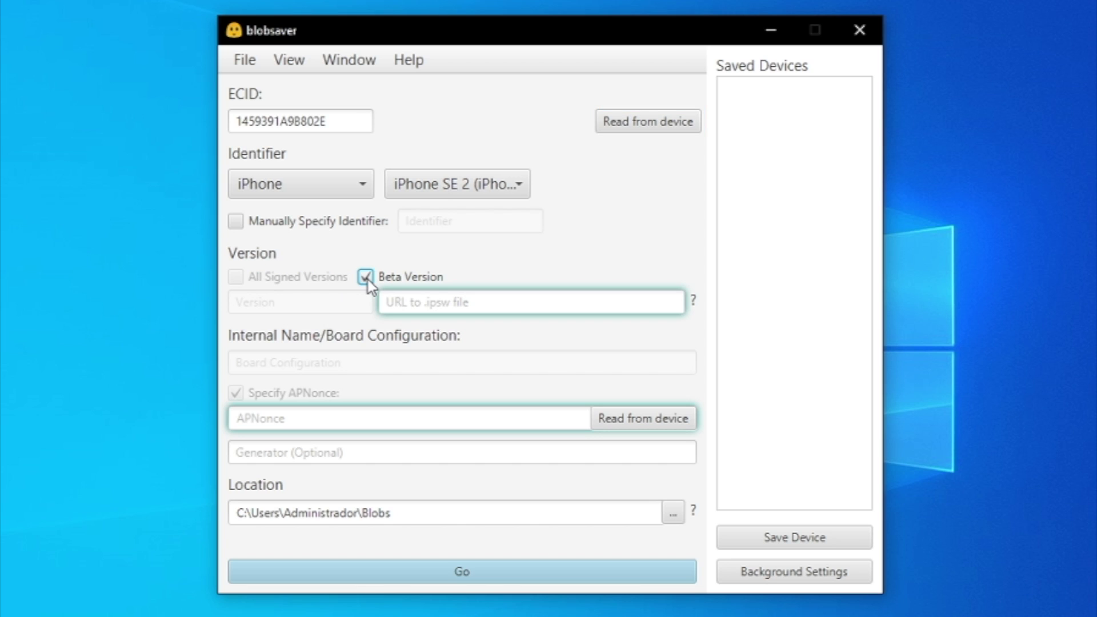
click(369, 280)
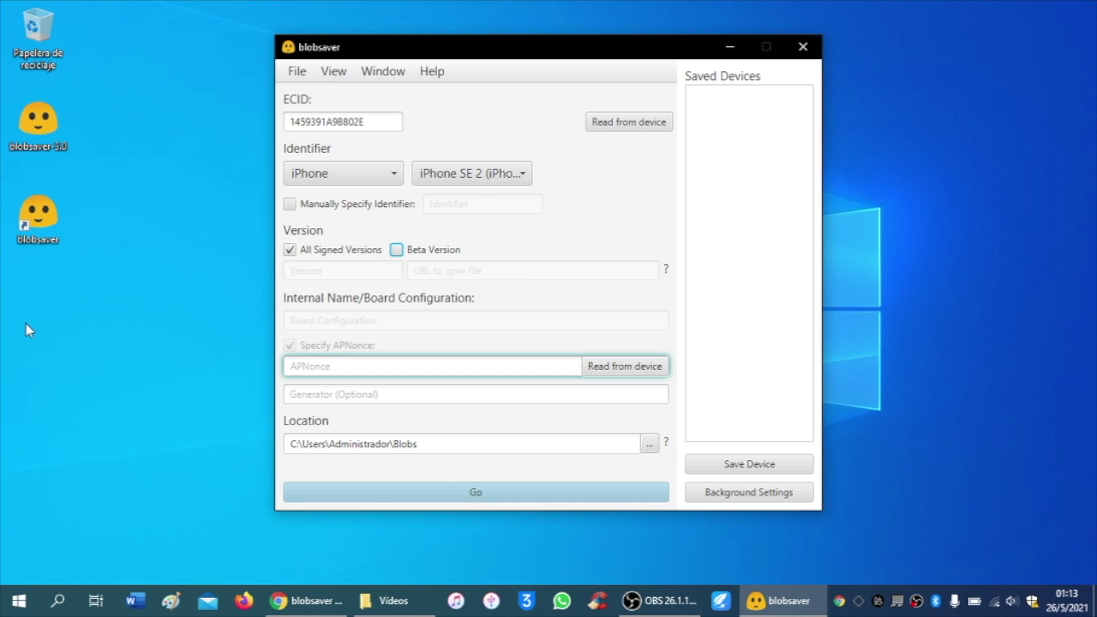
Step: Create a new folder named SHSH on the desktop and return to blobsaver
click(30, 314)
right_click(31, 316)
mouse_move(110, 426)
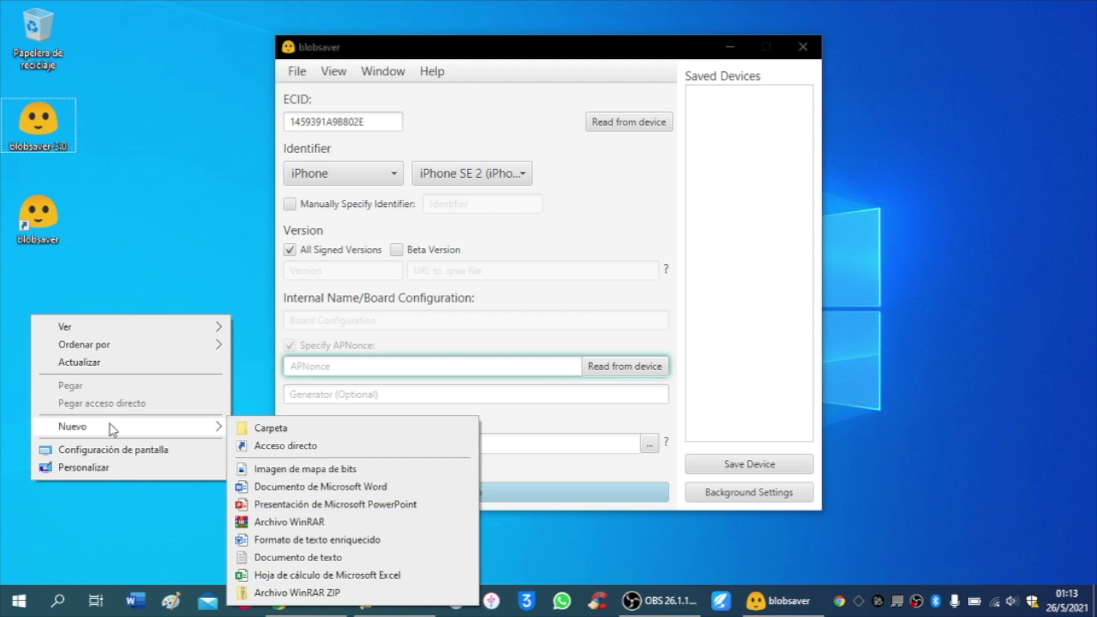
click(240, 426)
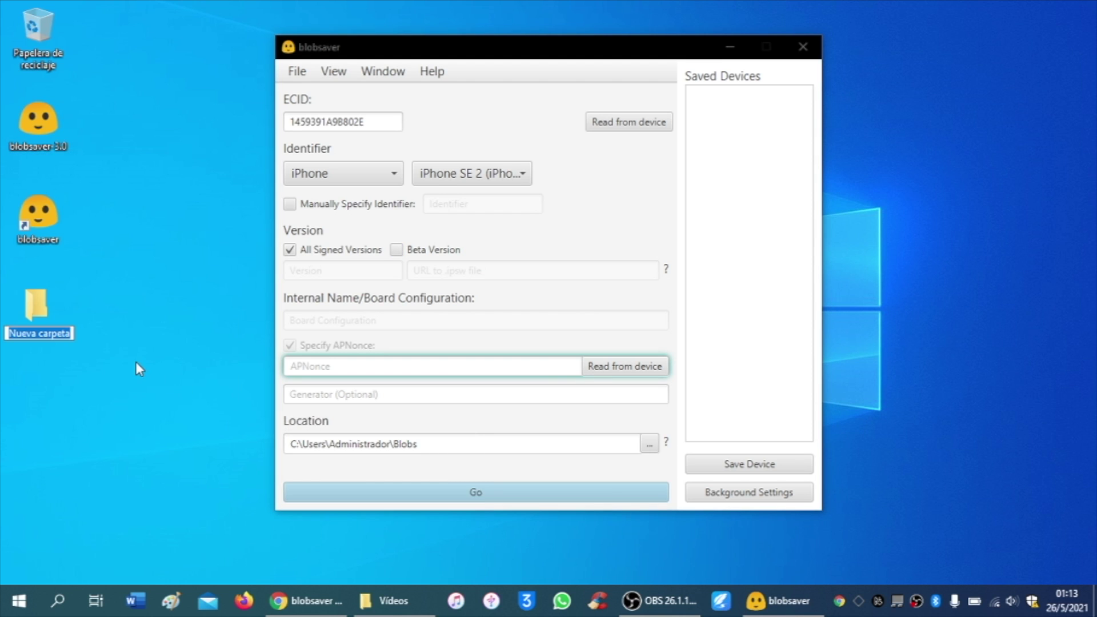
text(SHSH)
click(430, 422)
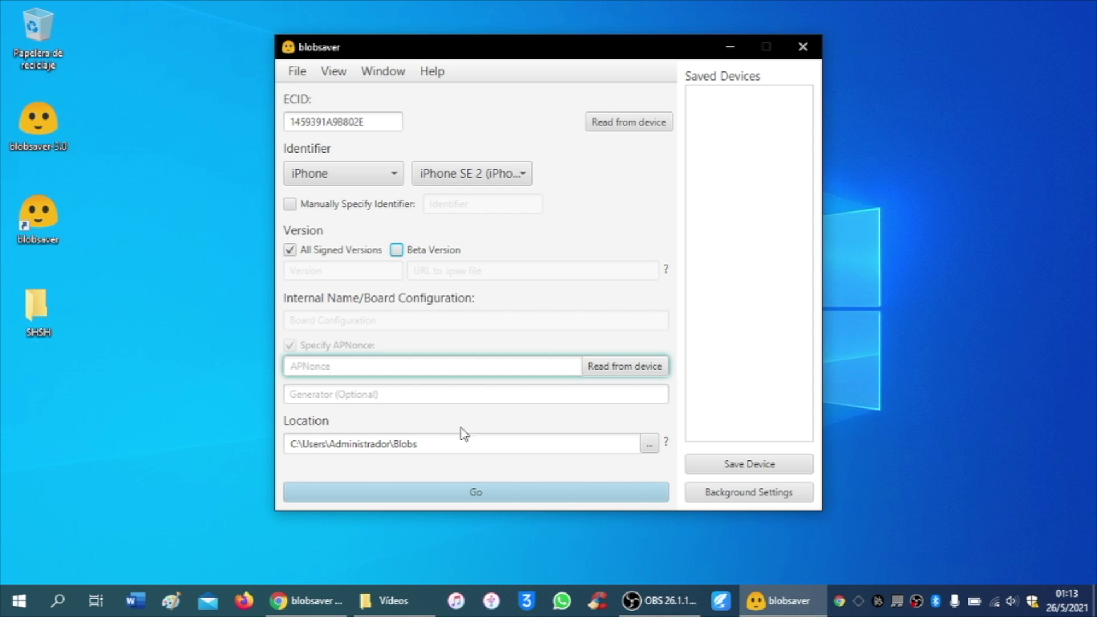
Step: Set the blob save location to the SHSH folder on the desktop
click(643, 444)
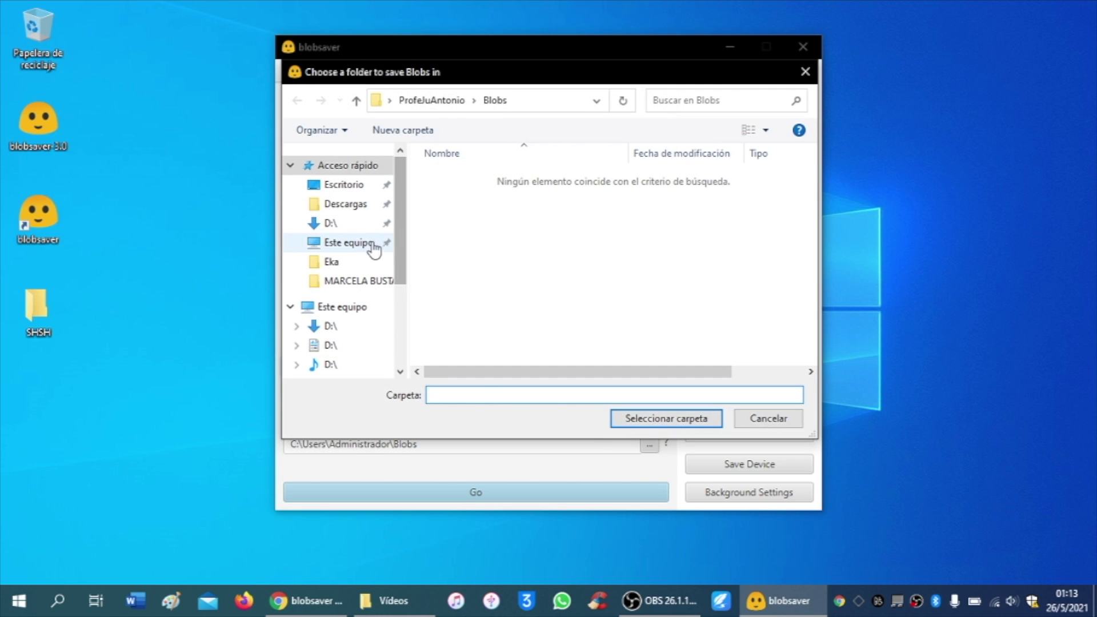
click(354, 190)
click(458, 197)
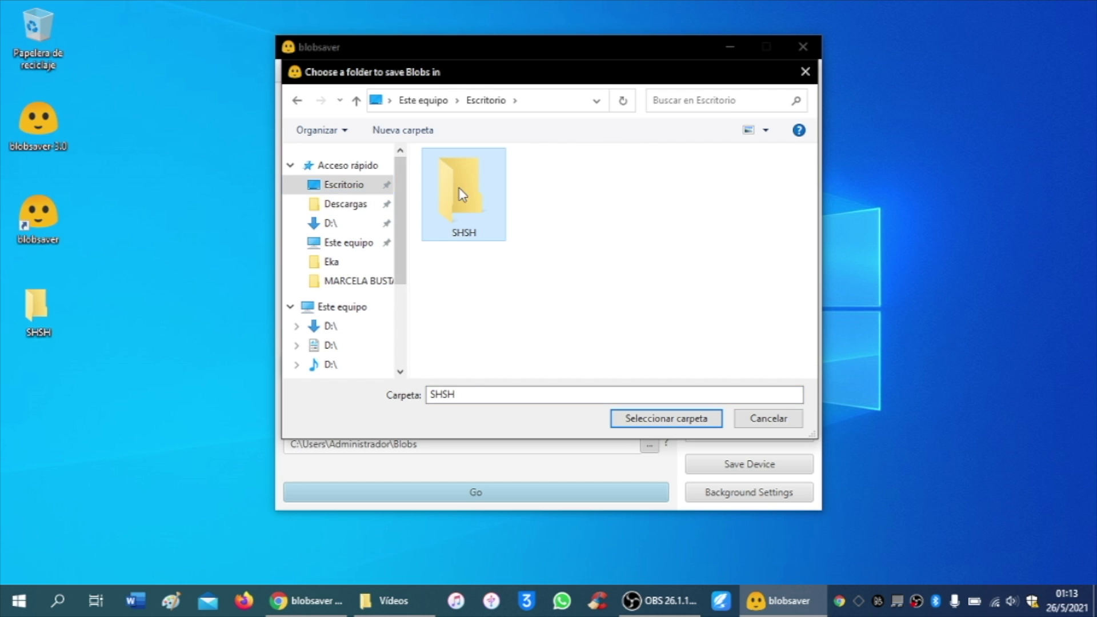
click(640, 419)
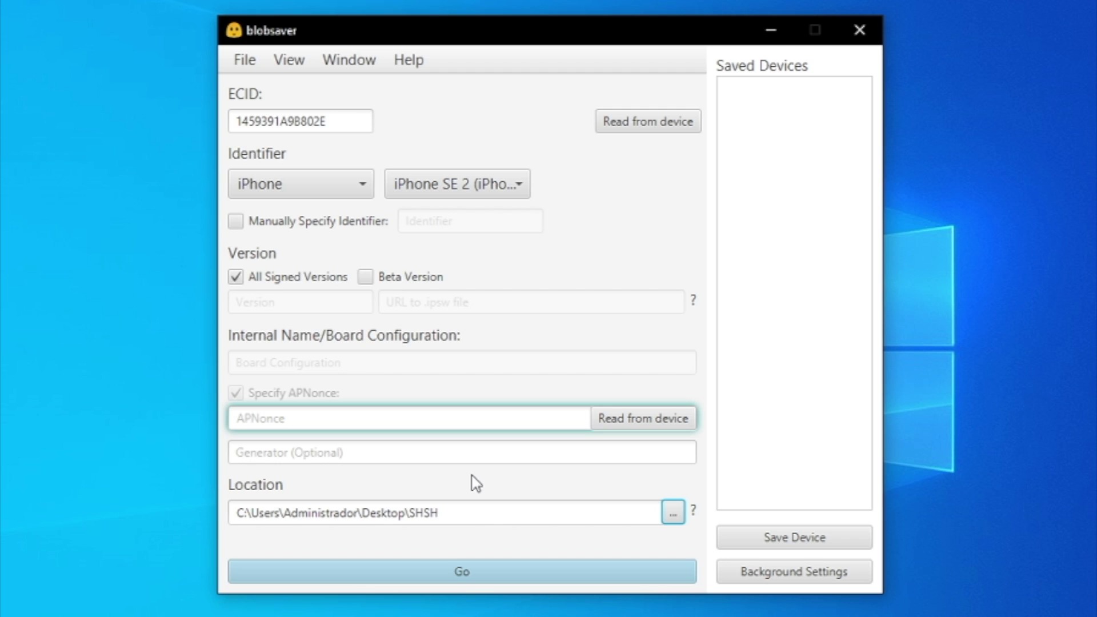
Step: Read the APNonce and generator from the connected device using the Unjailbroken option and close the result message
click(476, 568)
click(660, 425)
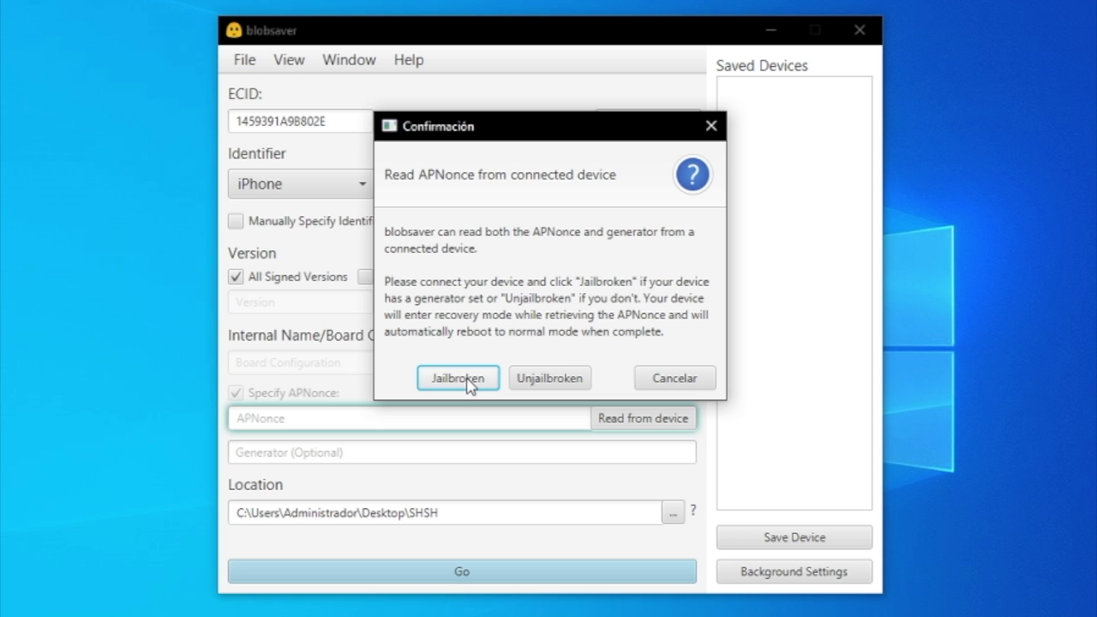
click(558, 384)
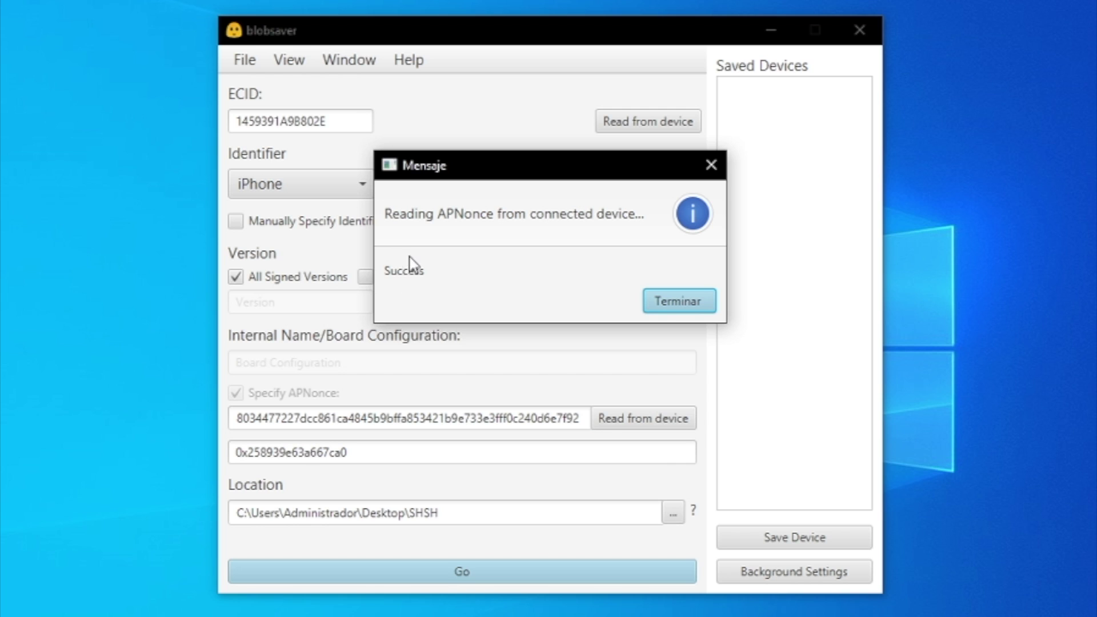
click(664, 300)
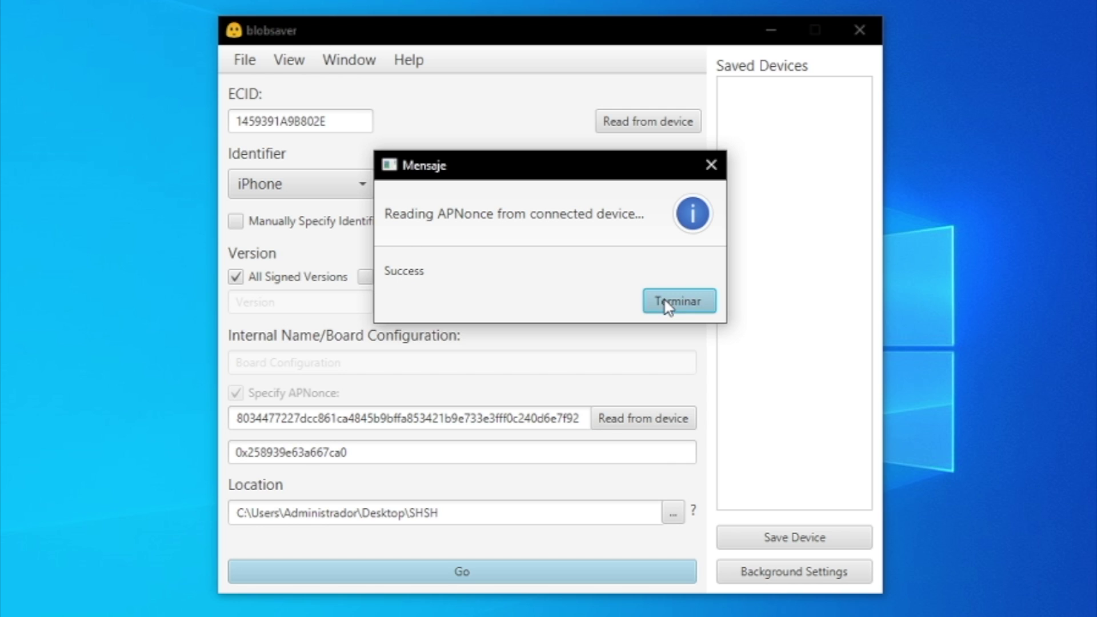
Step: Check the retrieved APNonce and generator, save the blobs for all signed versions and dismiss the completion message
double_click(516, 417)
double_click(351, 452)
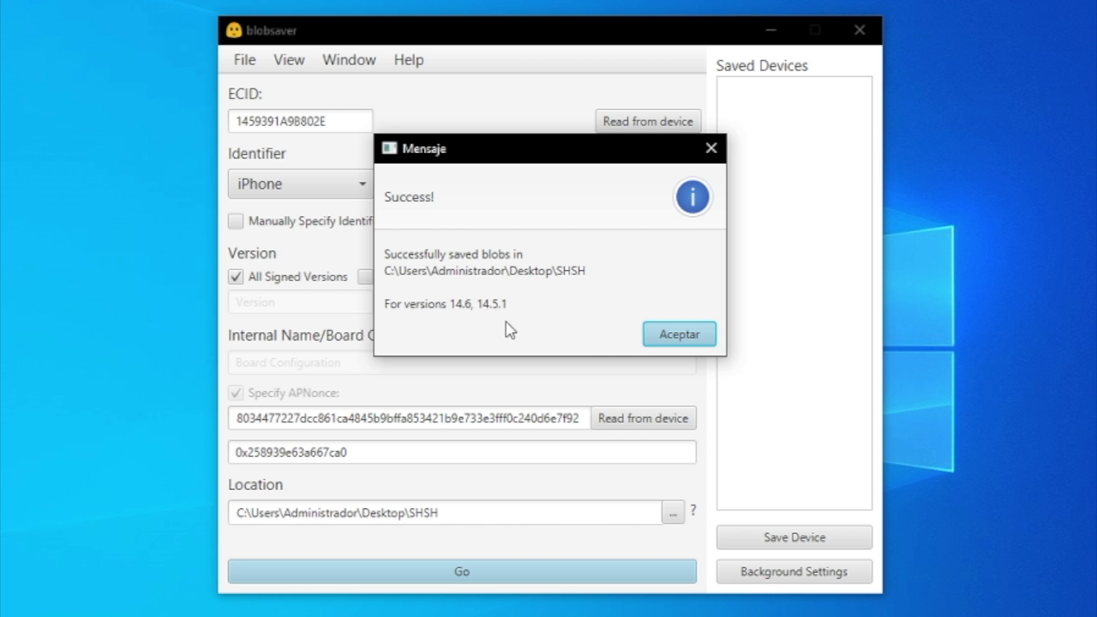
click(664, 341)
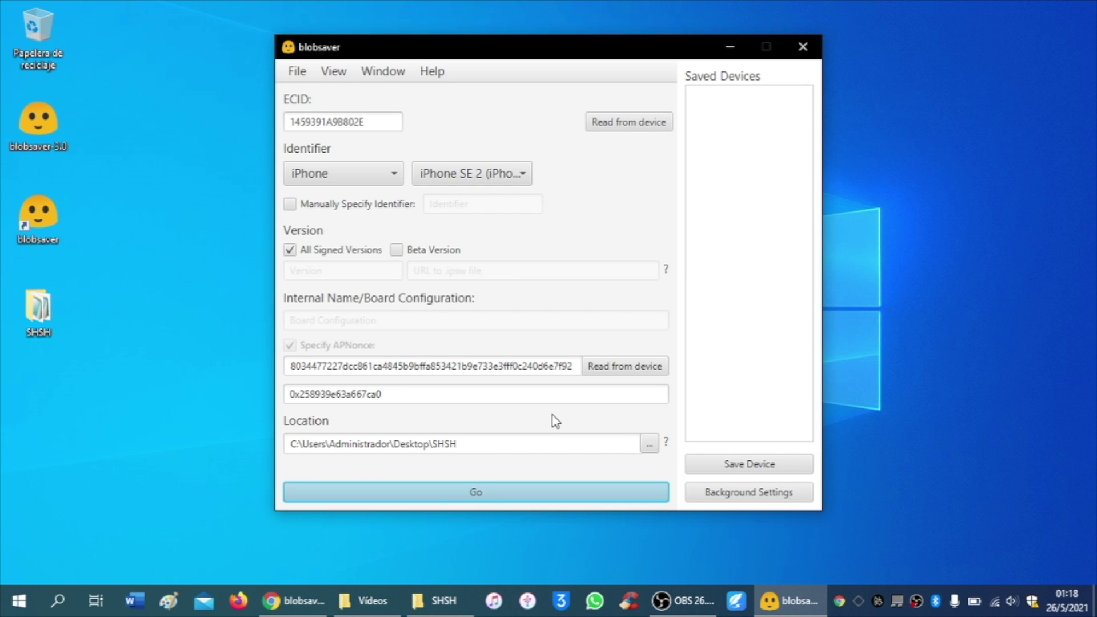
Step: Open the desktop SHSH folder and view the iOS 14.5.1 blob file in Notepad (Bloc de notas)
double_click(39, 309)
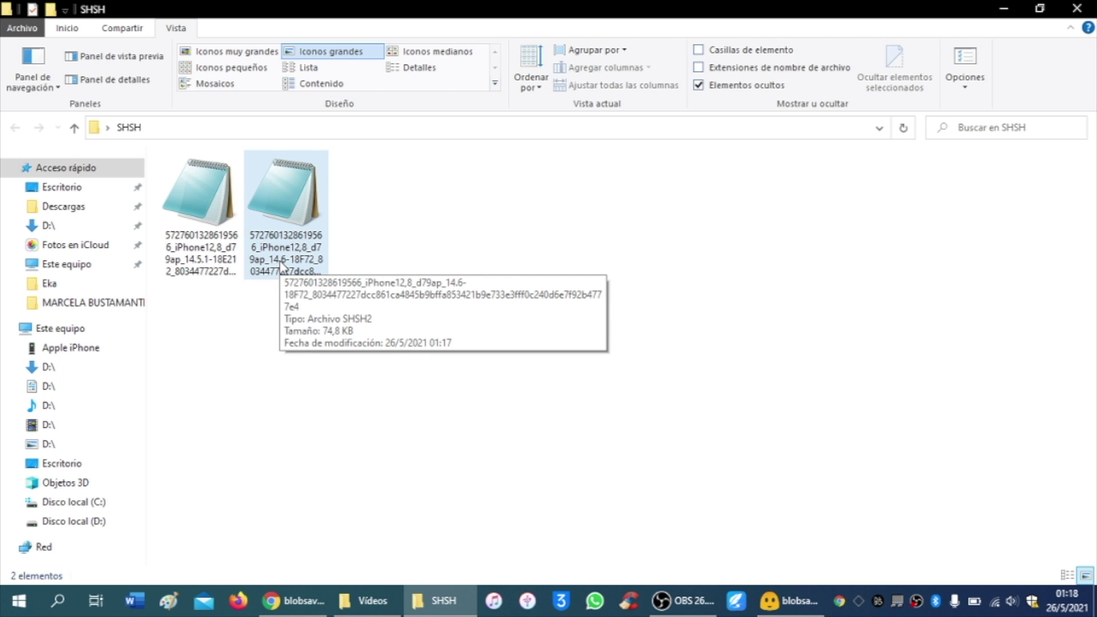
right_click(199, 208)
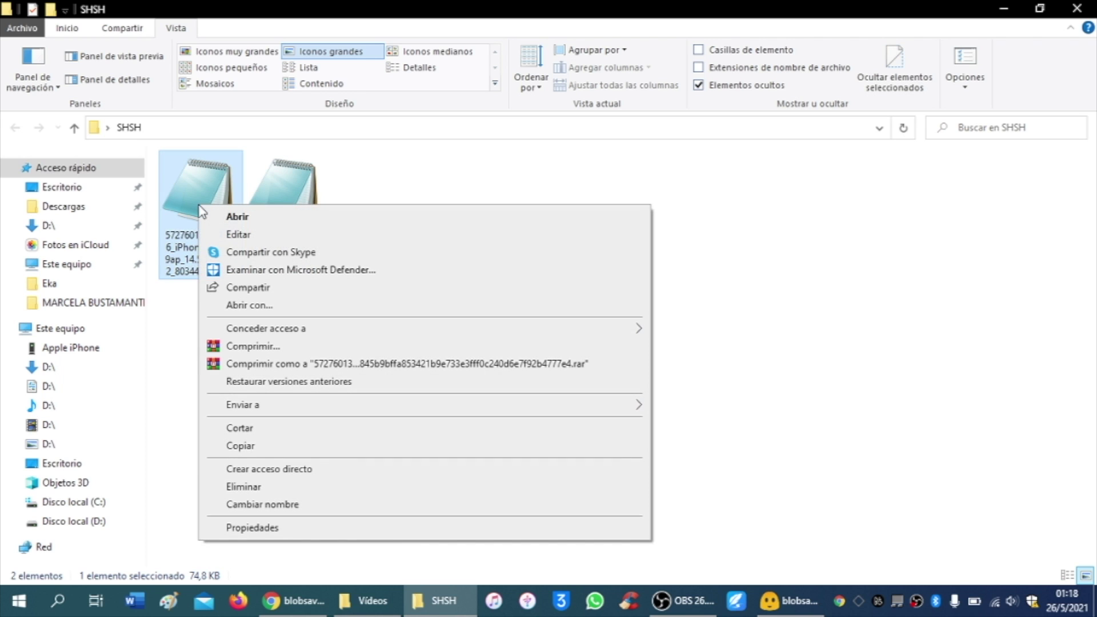
click(241, 305)
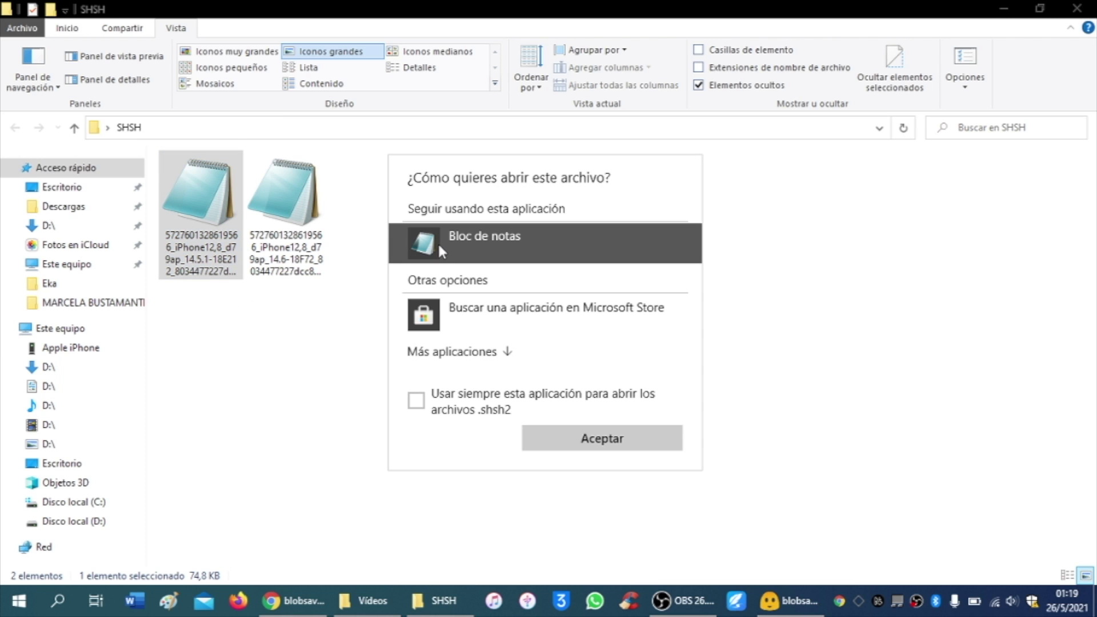
click(635, 438)
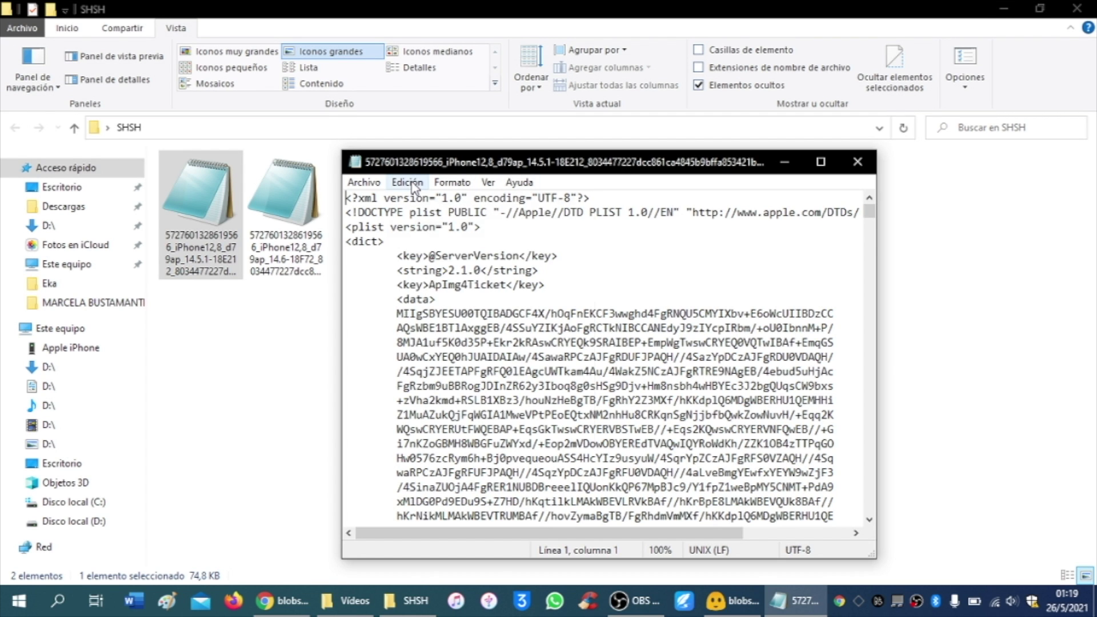
Step: Search the blob file for GENERATOR and close the search dialog
click(408, 182)
click(435, 314)
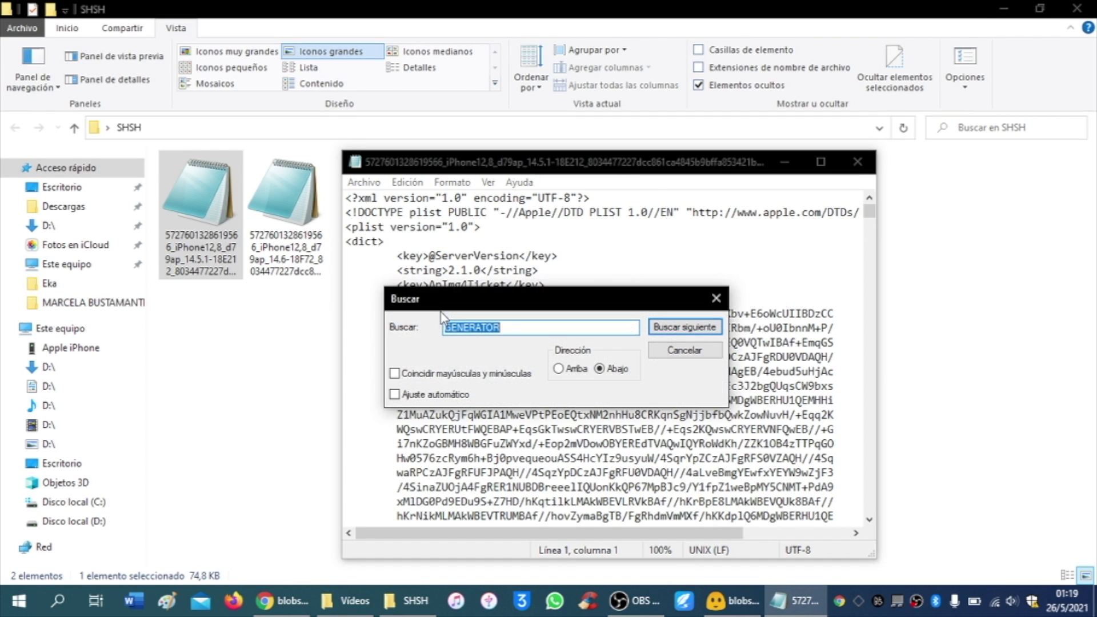
double_click(512, 329)
click(696, 326)
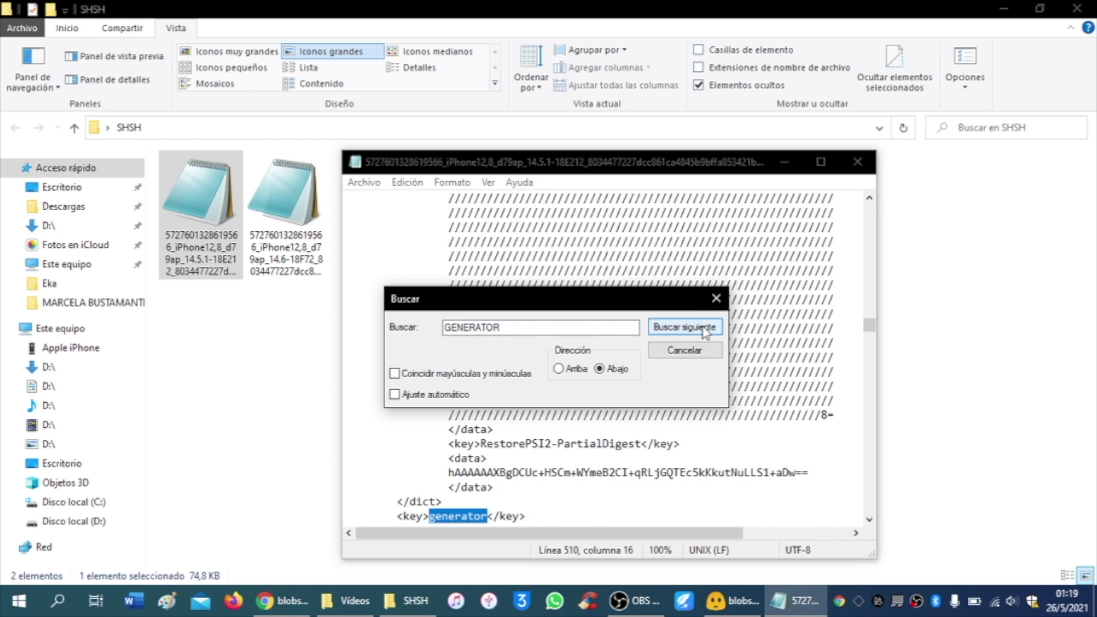
click(715, 299)
Step: Highlight the generator value in the blob file and switch to blobsaver to compare it with the generator there
scroll(532, 362, down, 2)
drag(398, 443, 622, 444)
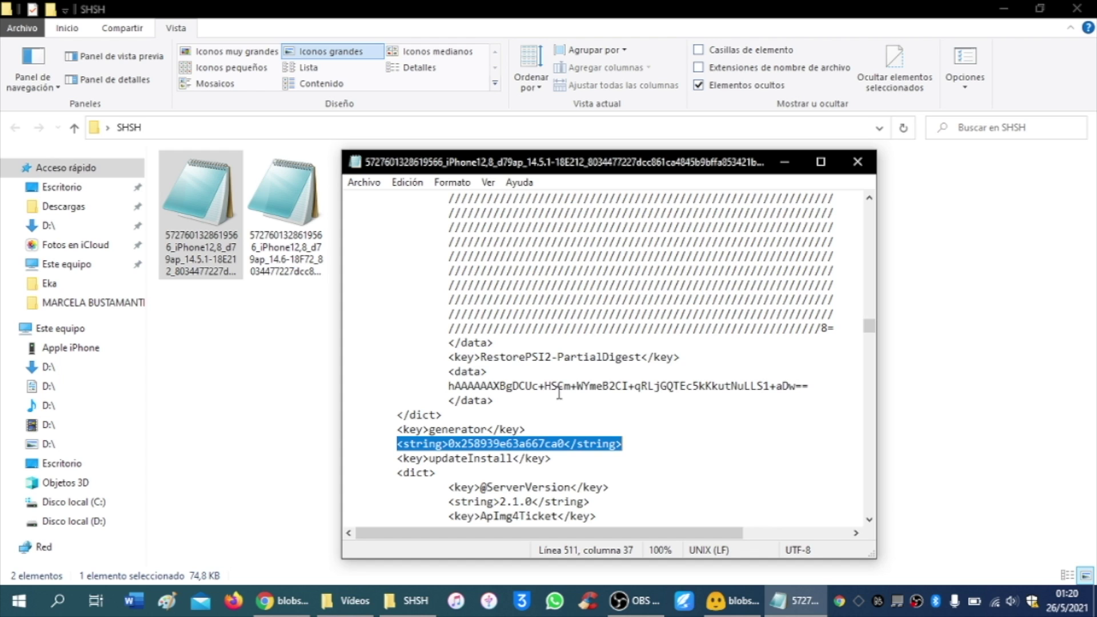
click(565, 447)
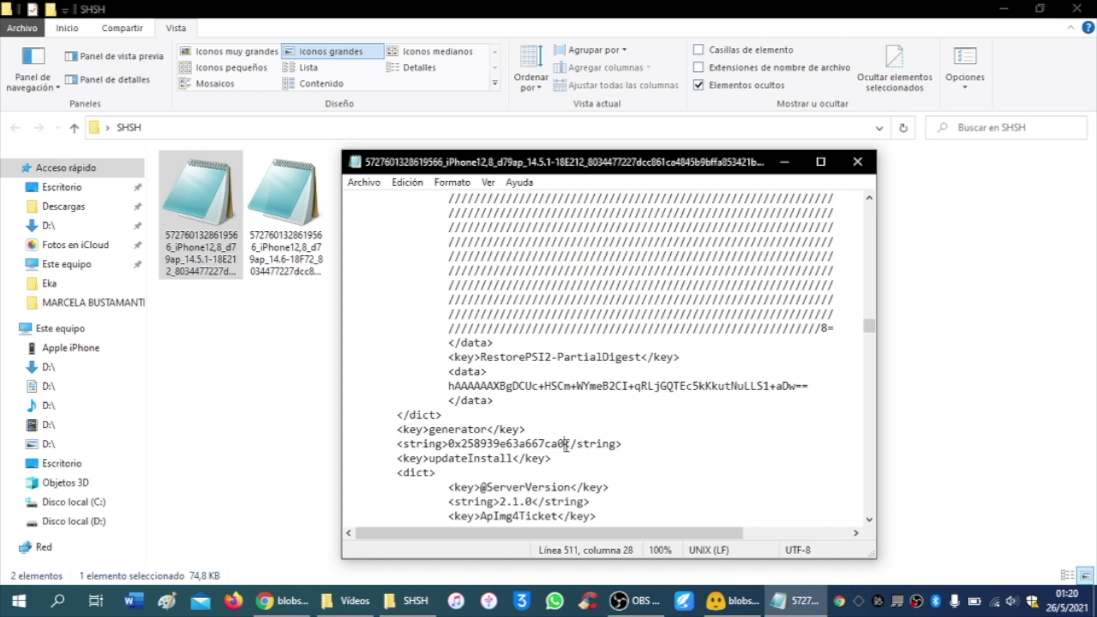
drag(565, 446, 462, 445)
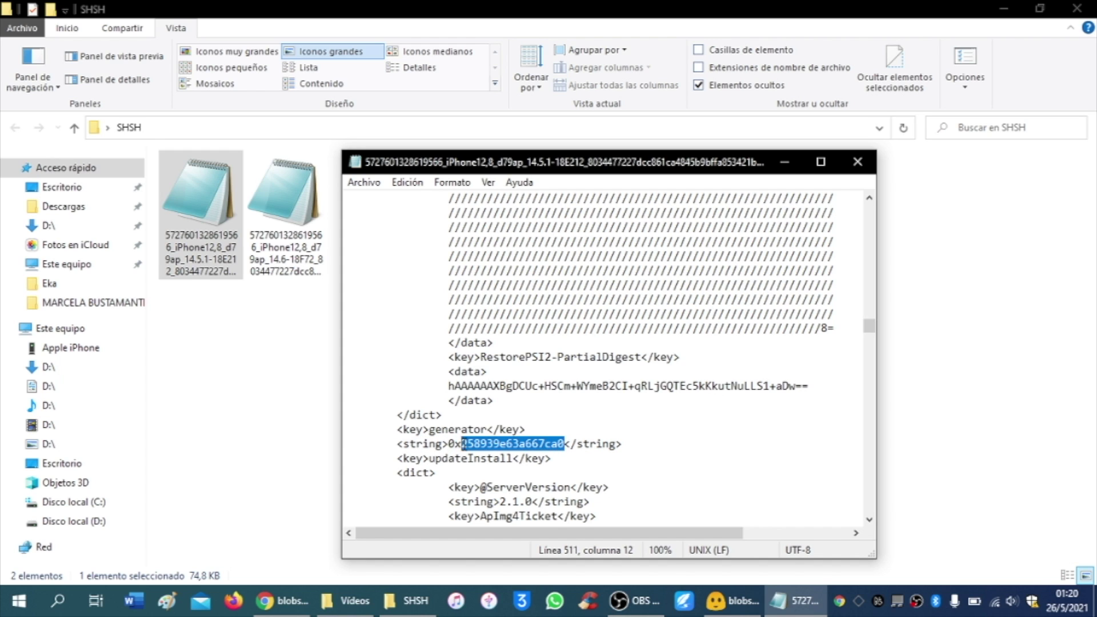
click(735, 600)
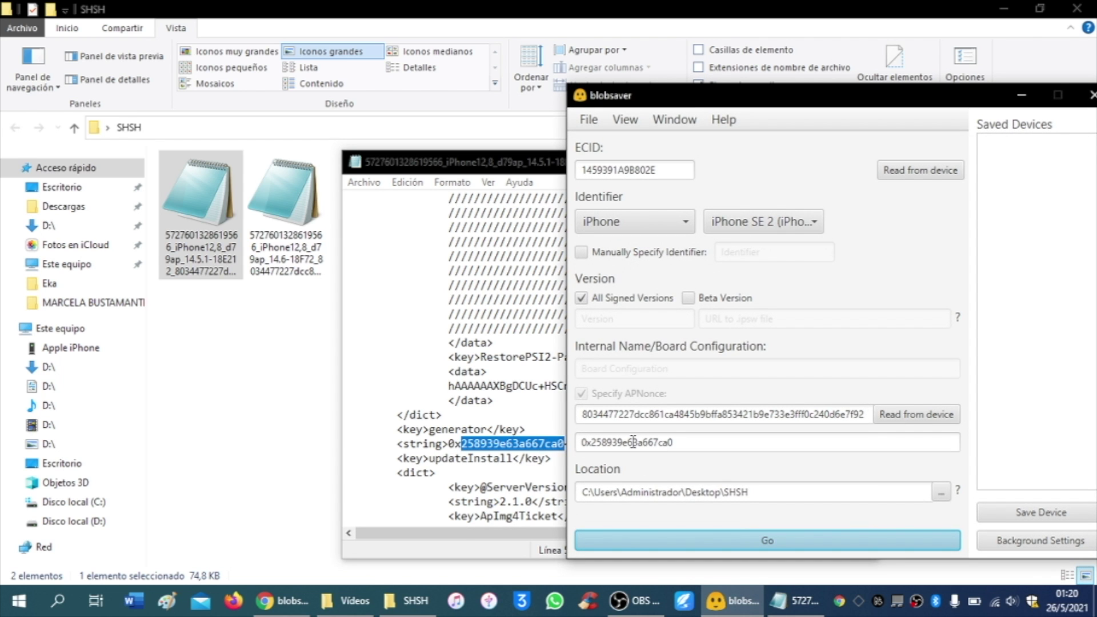
Step: Put away the Notepad and SHSH folder windows and launch blobsaver's check for valid blobs
click(499, 400)
click(296, 403)
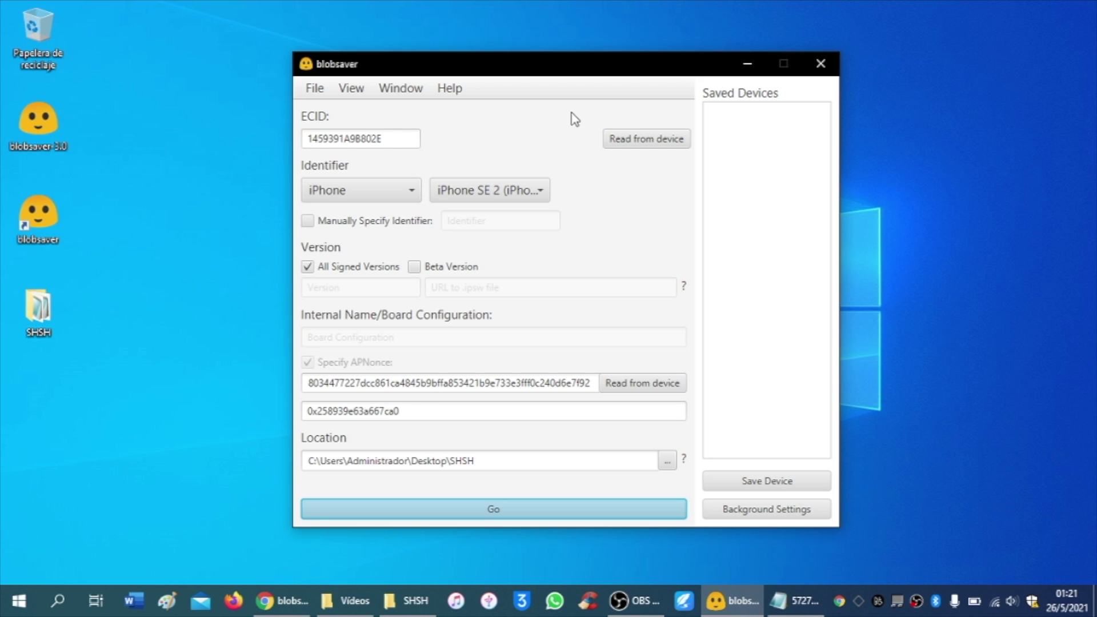
click(450, 91)
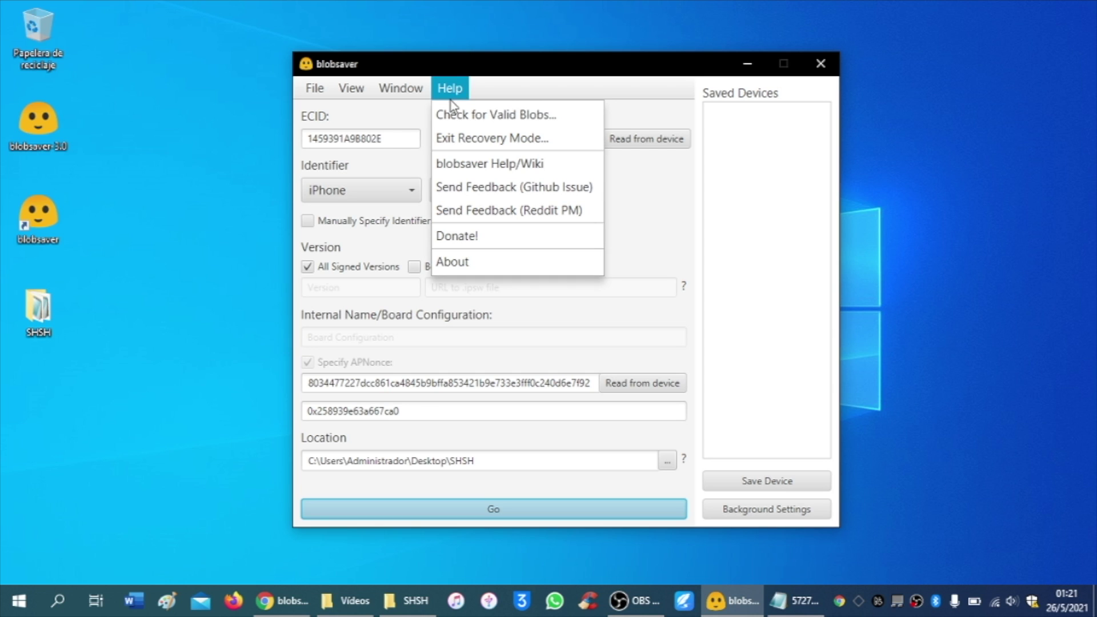
click(548, 117)
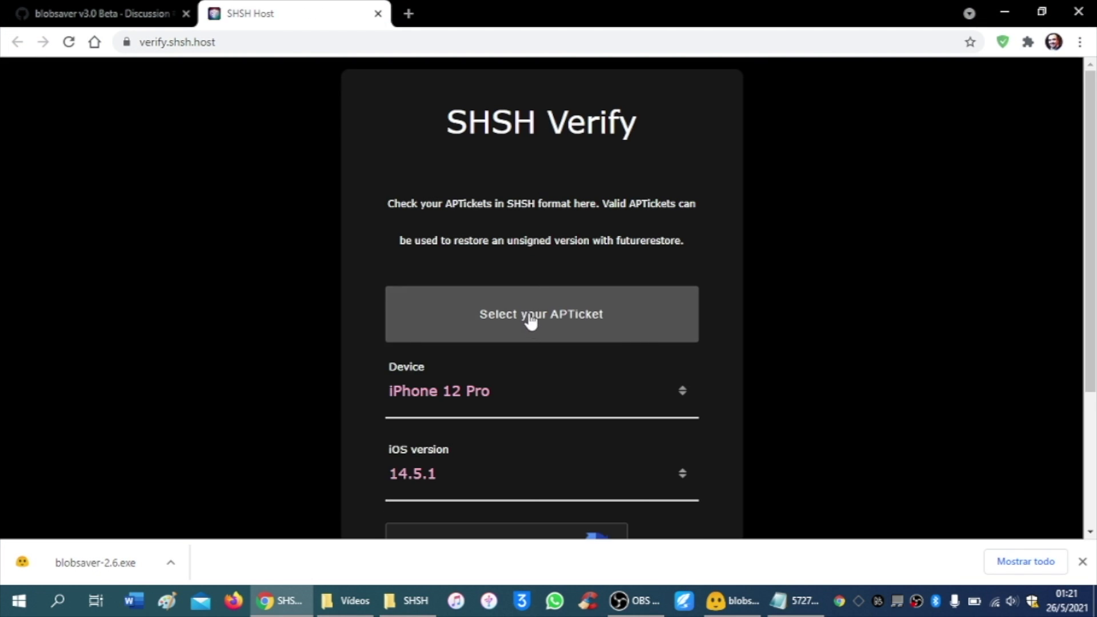
Step: Choose the iOS 14.6 blob file from the desktop SHSH folder as the APTicket on SHSH Verify
click(532, 321)
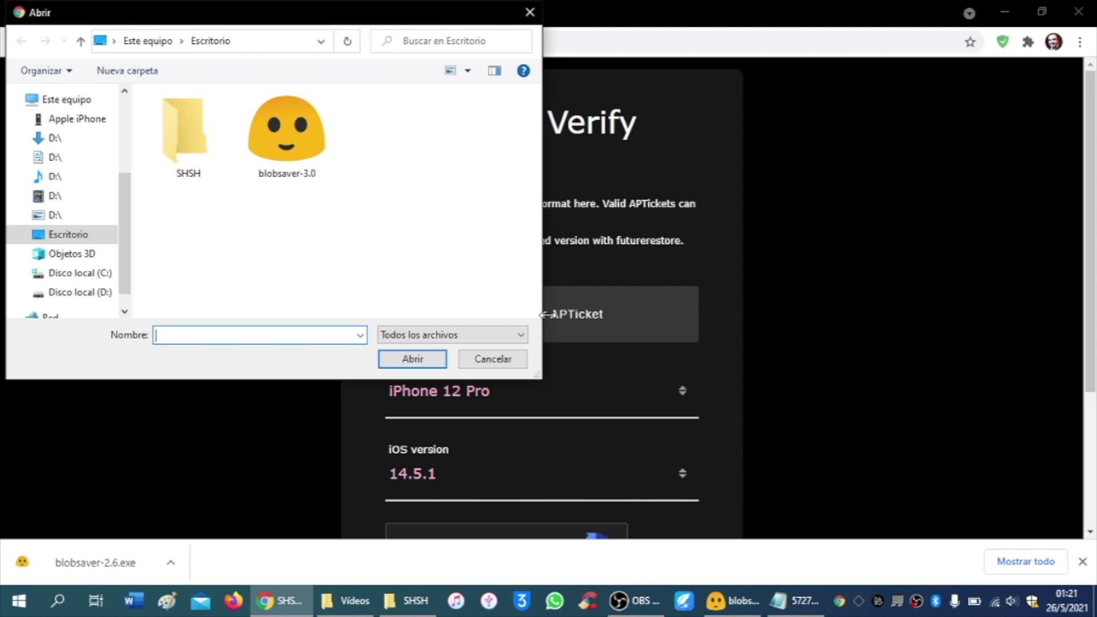
double_click(223, 160)
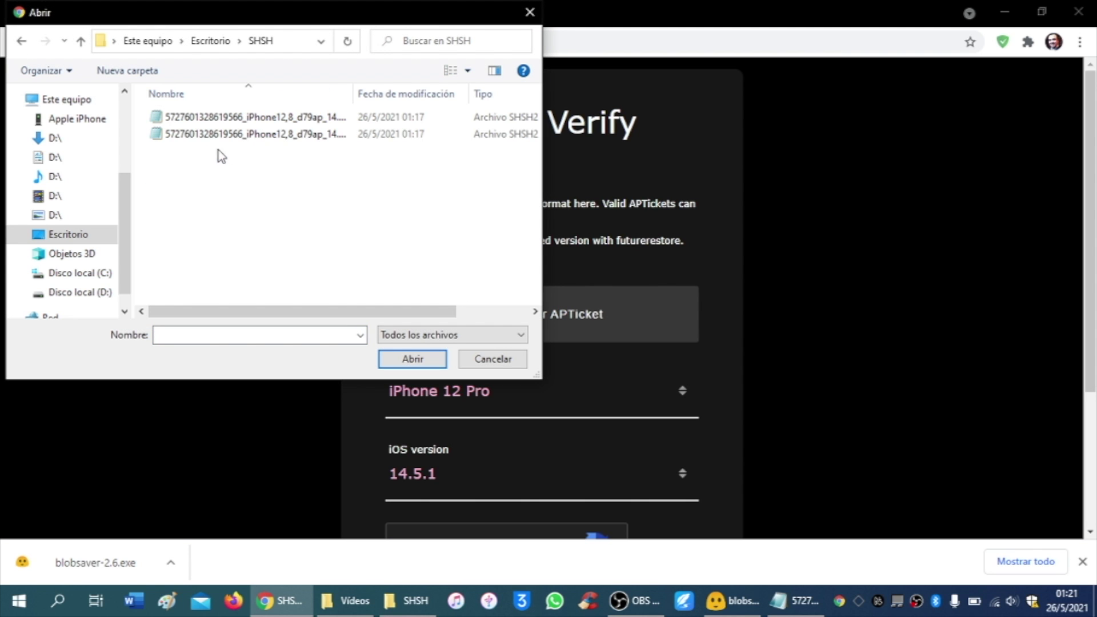
click(275, 139)
click(413, 359)
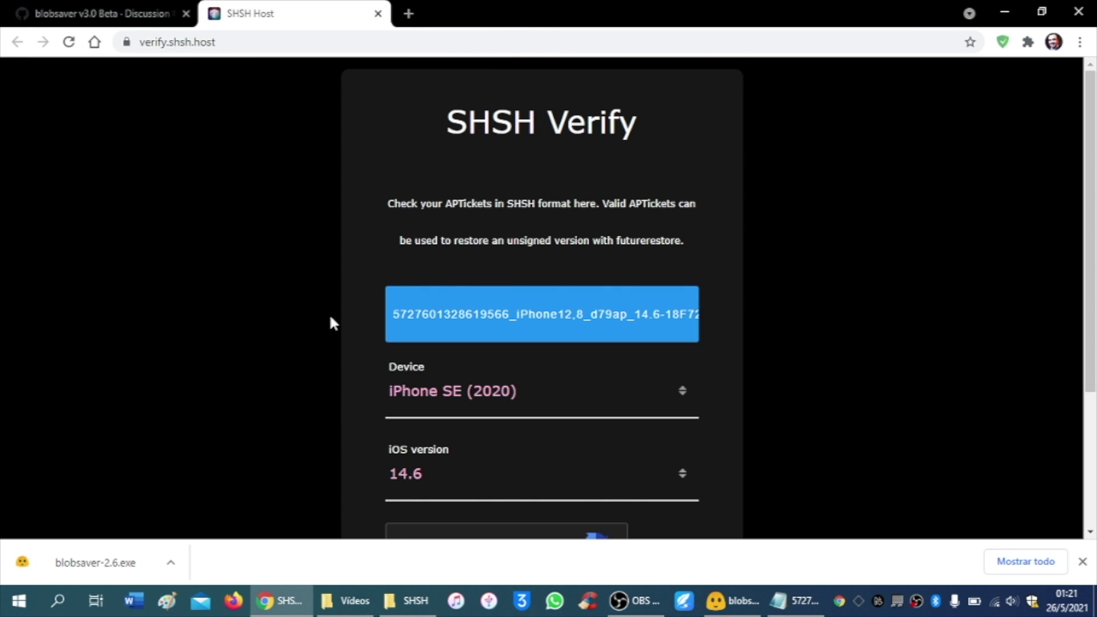
Step: Complete the reCAPTCHA check, verify the iOS 14.6 blob file and close the browser's downloads bar
scroll(331, 324, down, 3)
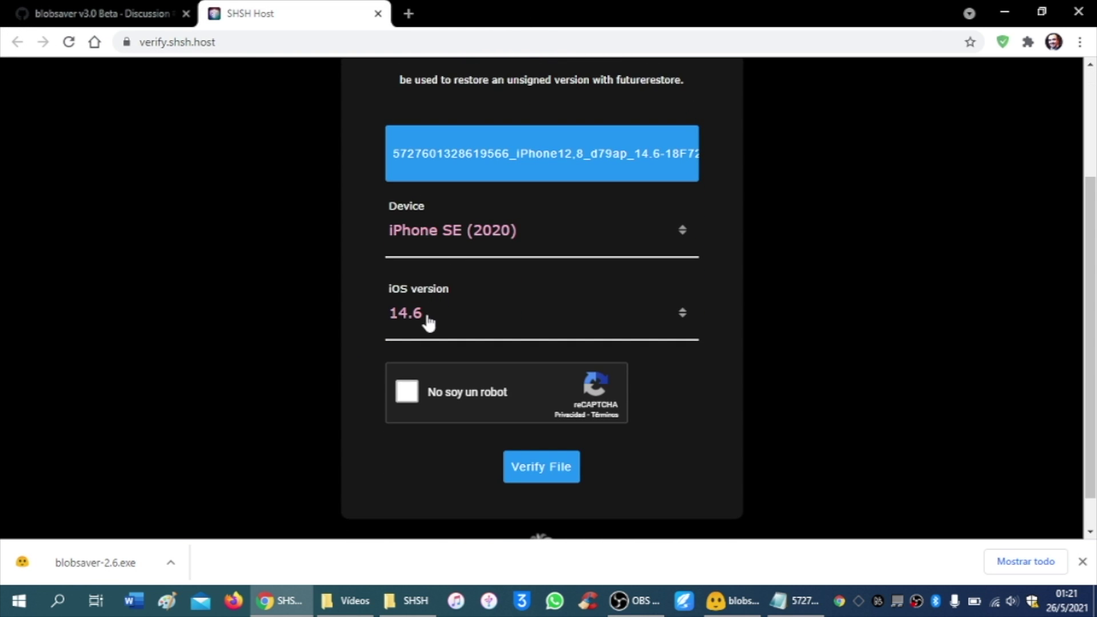
click(407, 389)
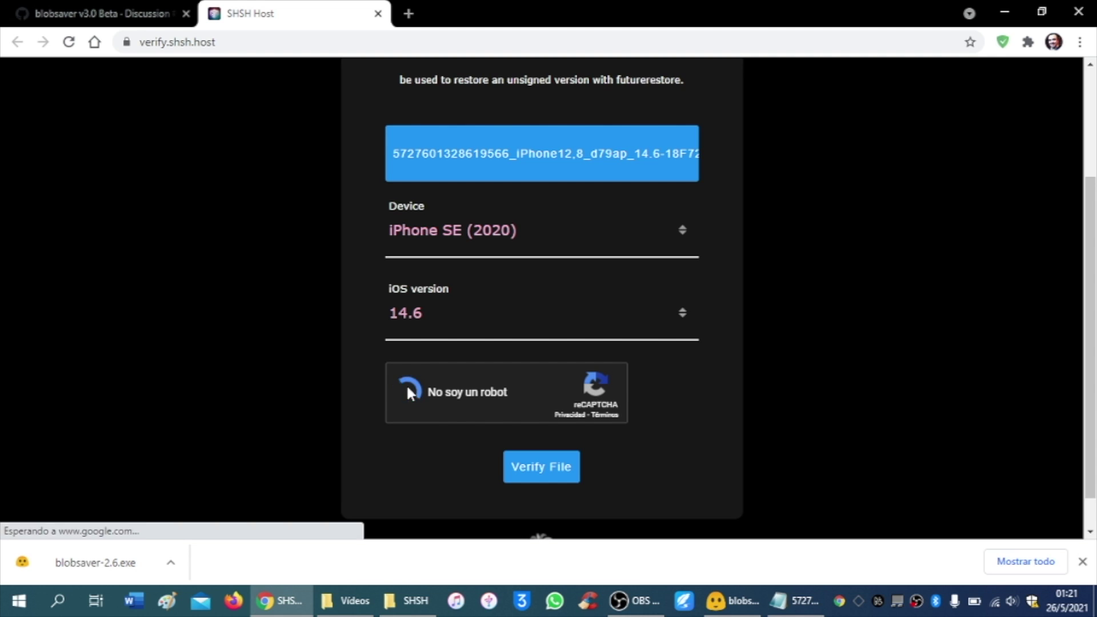
scroll(443, 451, down, 1)
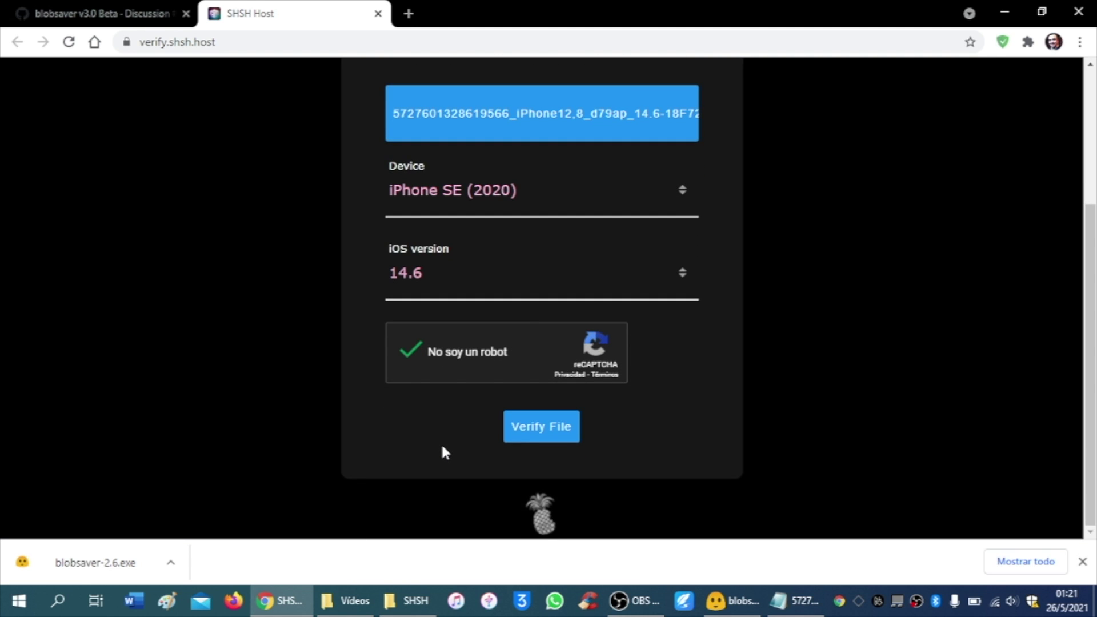
click(542, 427)
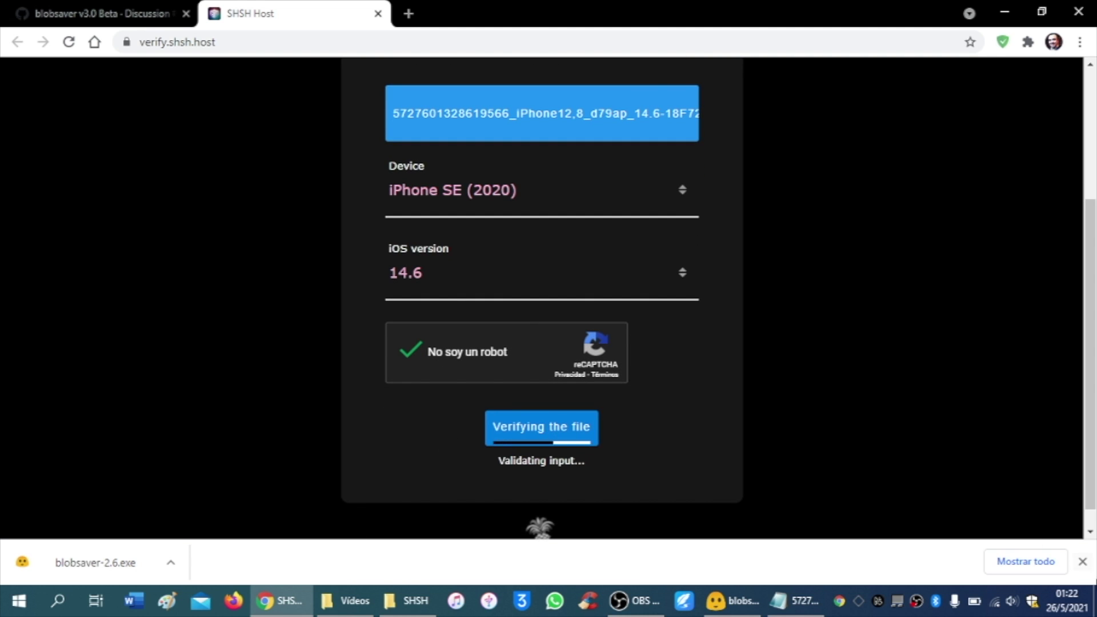
click(1082, 562)
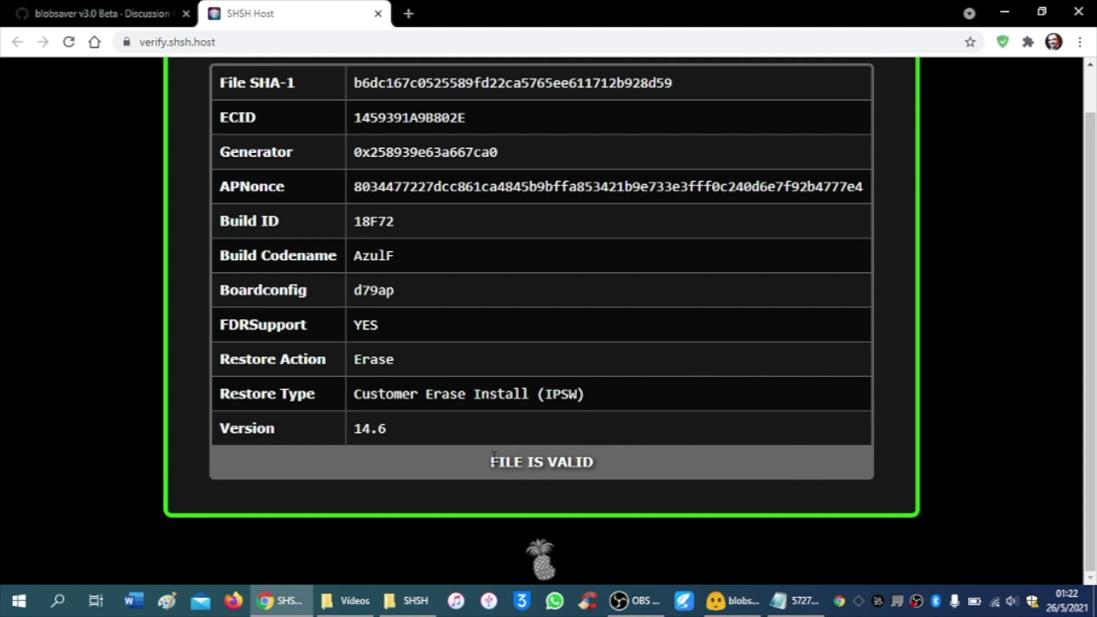
Step: Examine the validity result, generator and APNonce in the verification report and compare them with the values in blobsaver
drag(493, 456, 599, 457)
click(620, 355)
scroll(620, 354, up, 1)
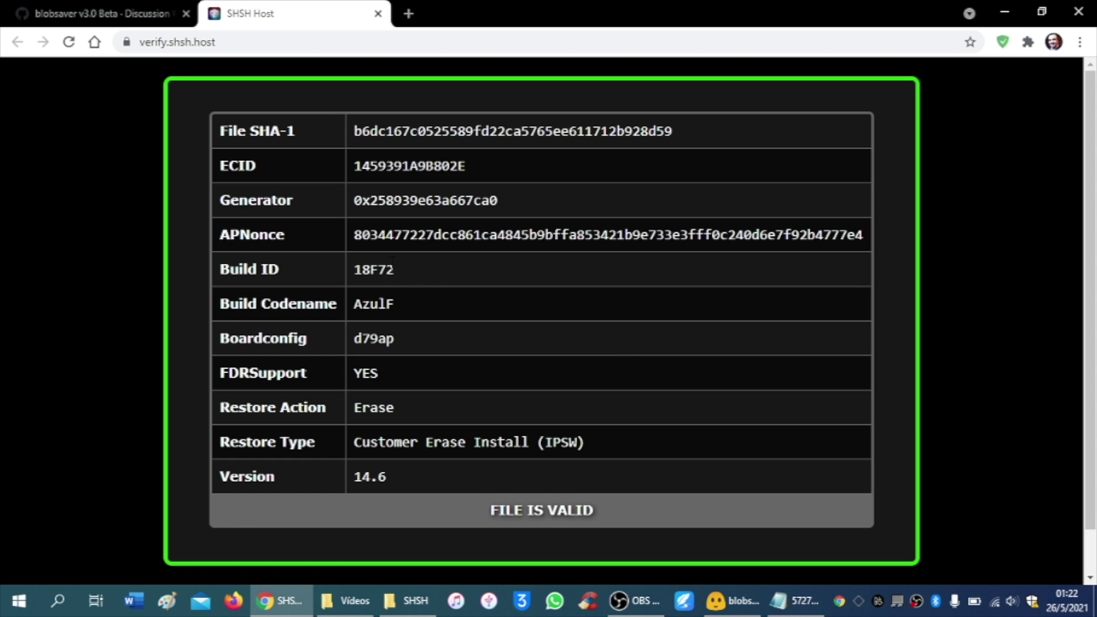
double_click(459, 198)
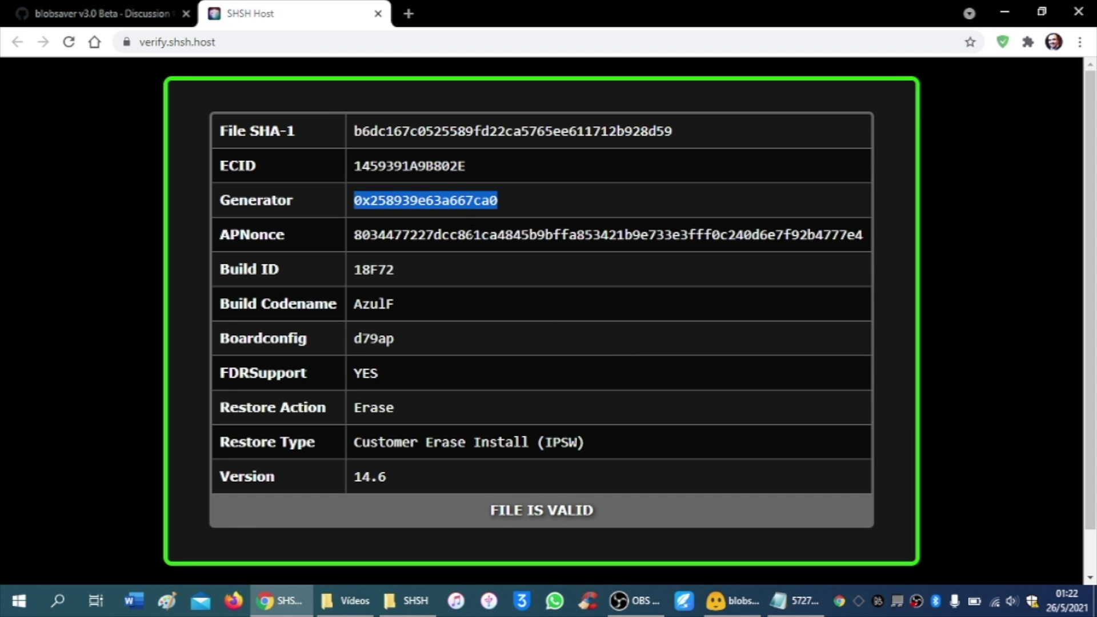
double_click(485, 234)
click(732, 601)
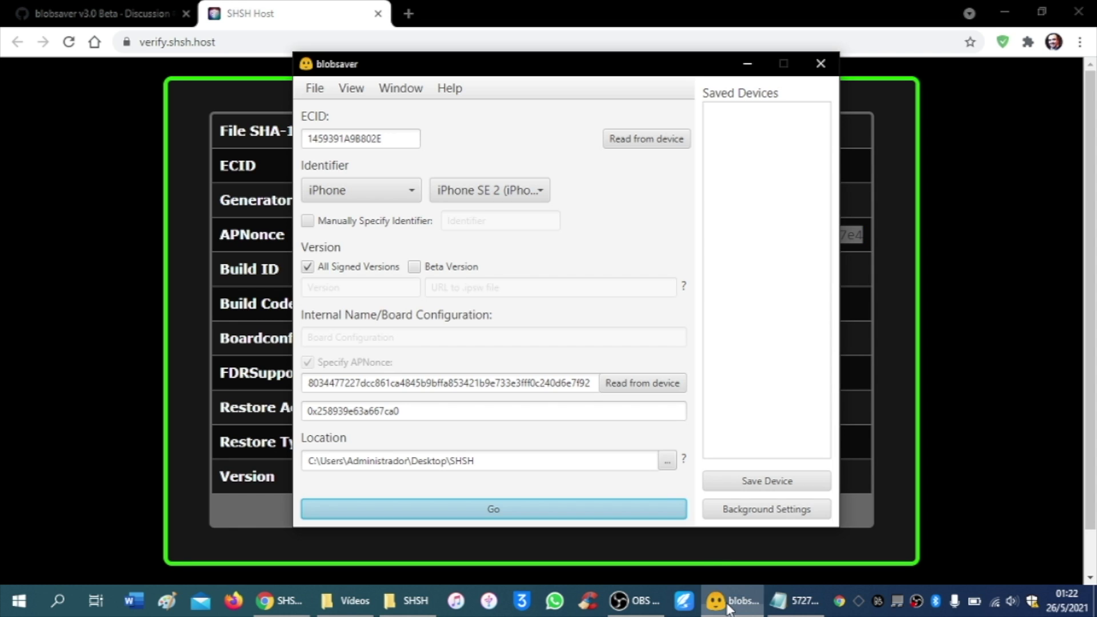
click(223, 368)
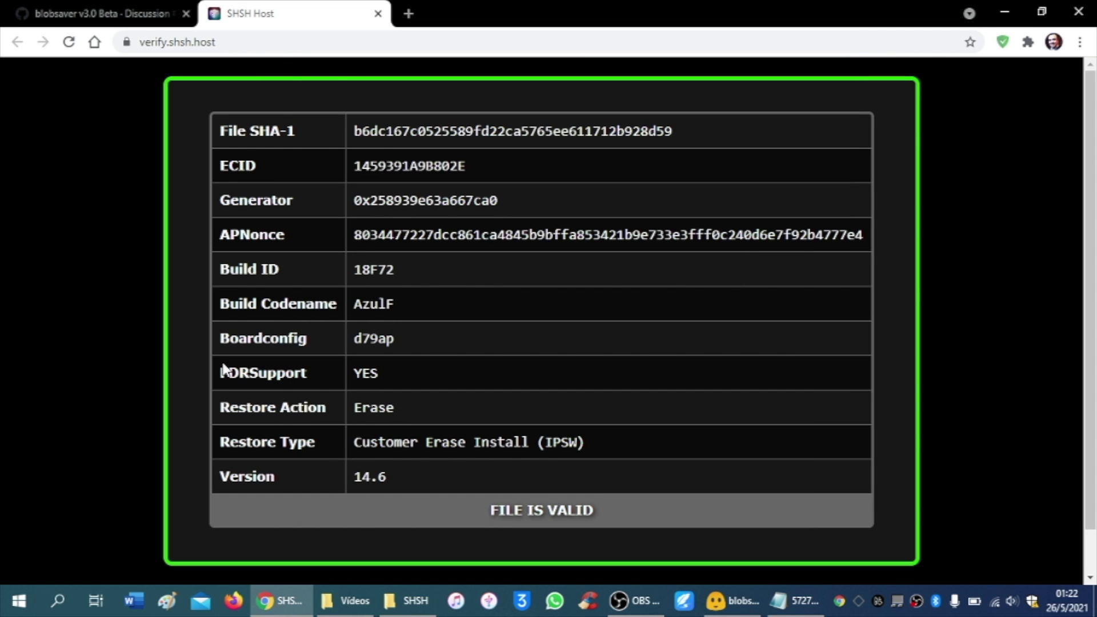
Step: Return to blobsaver, save the current device under the name SE2 and select it among the saved devices
click(1006, 12)
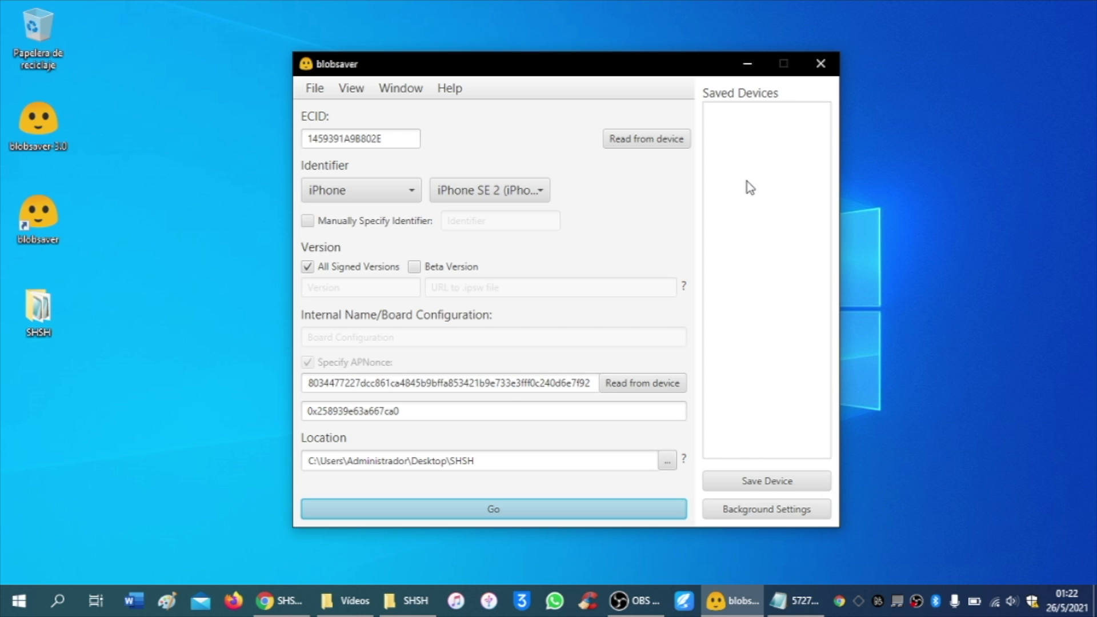
click(773, 484)
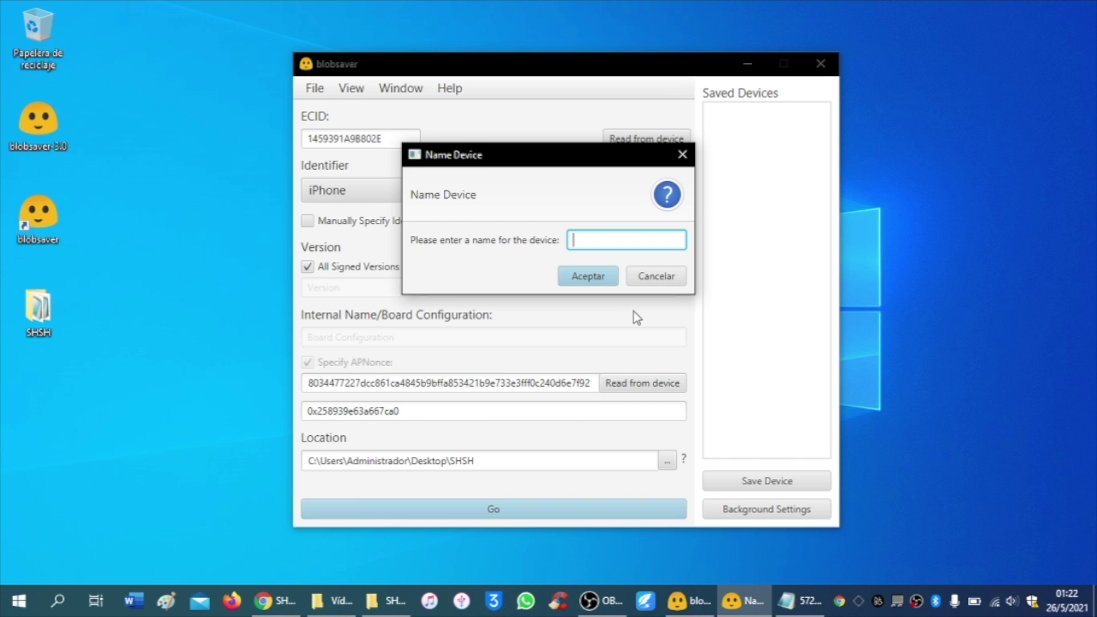
text(SE2)
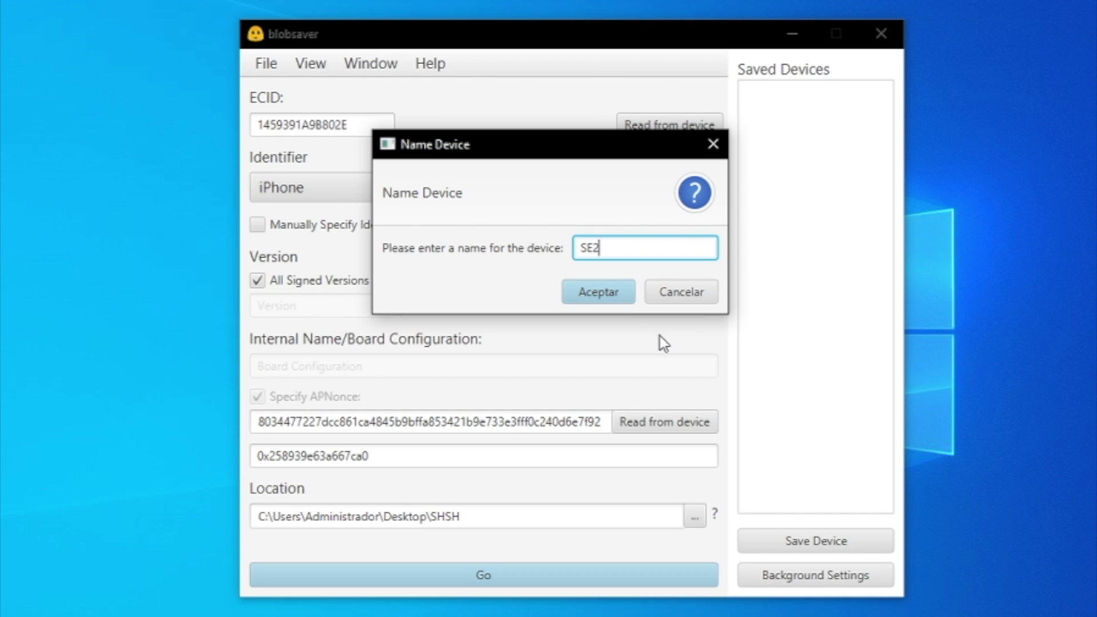
click(611, 296)
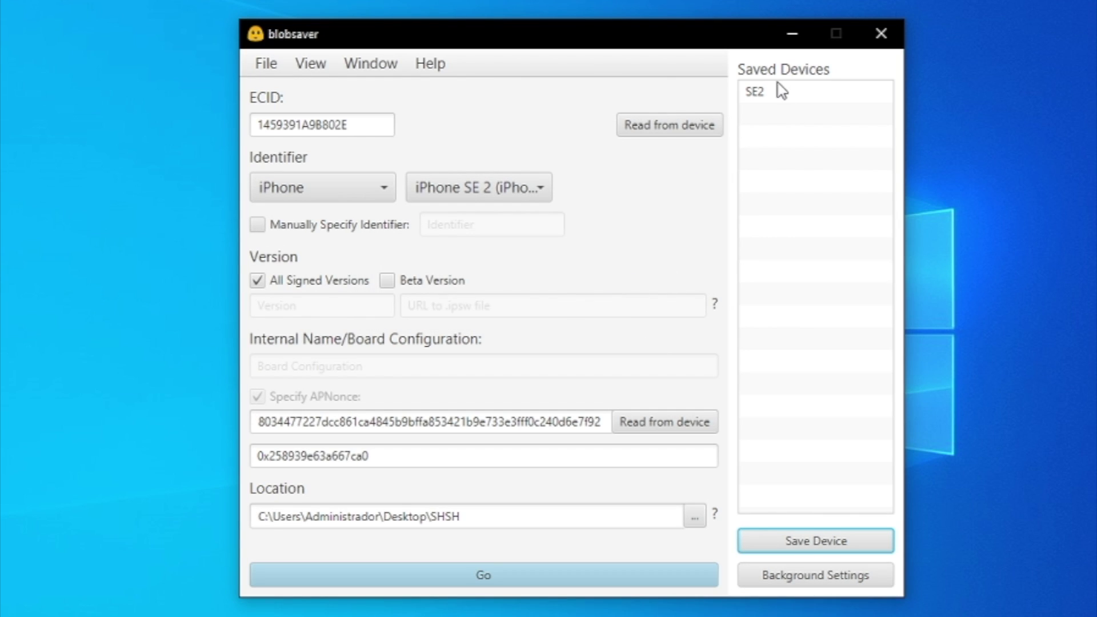
click(763, 92)
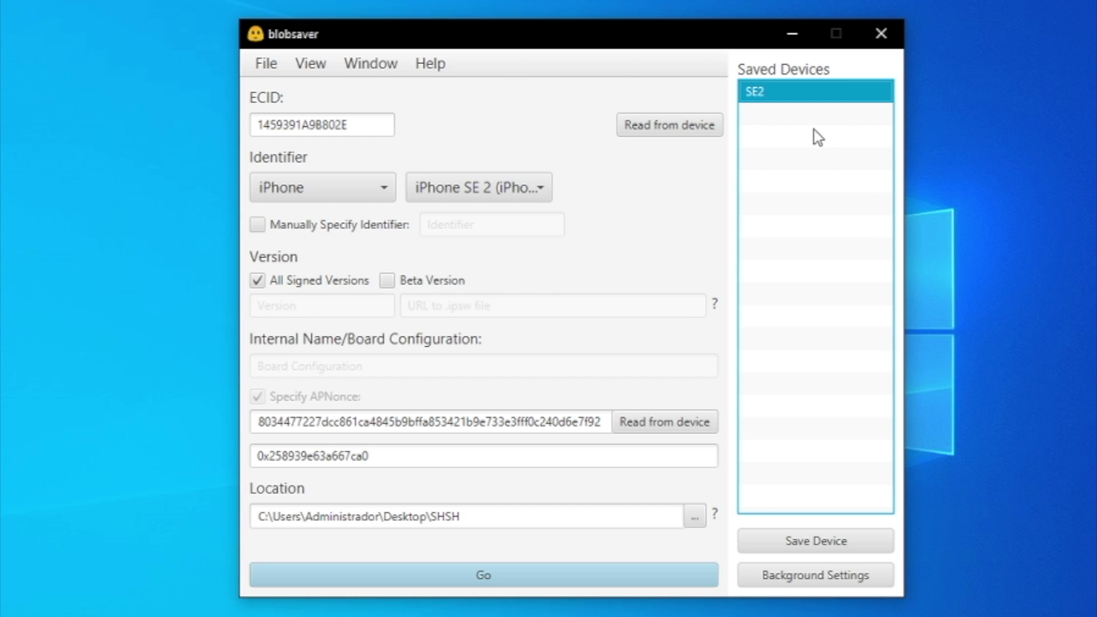
Step: Read the connected iPhone 8's details from the device and save it under the name 8
click(668, 130)
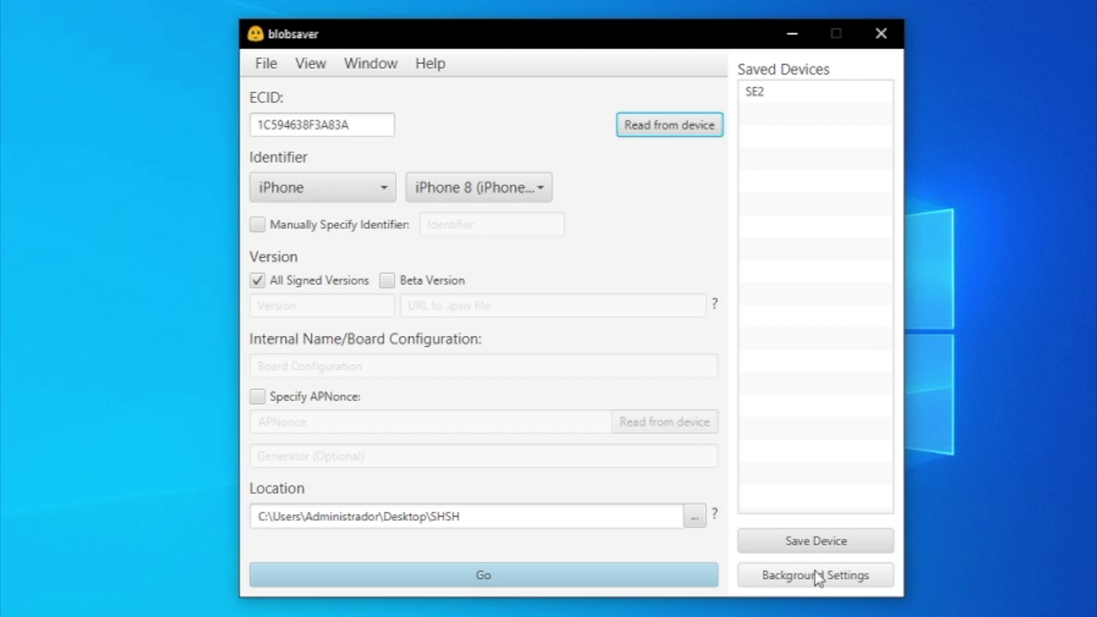
click(832, 545)
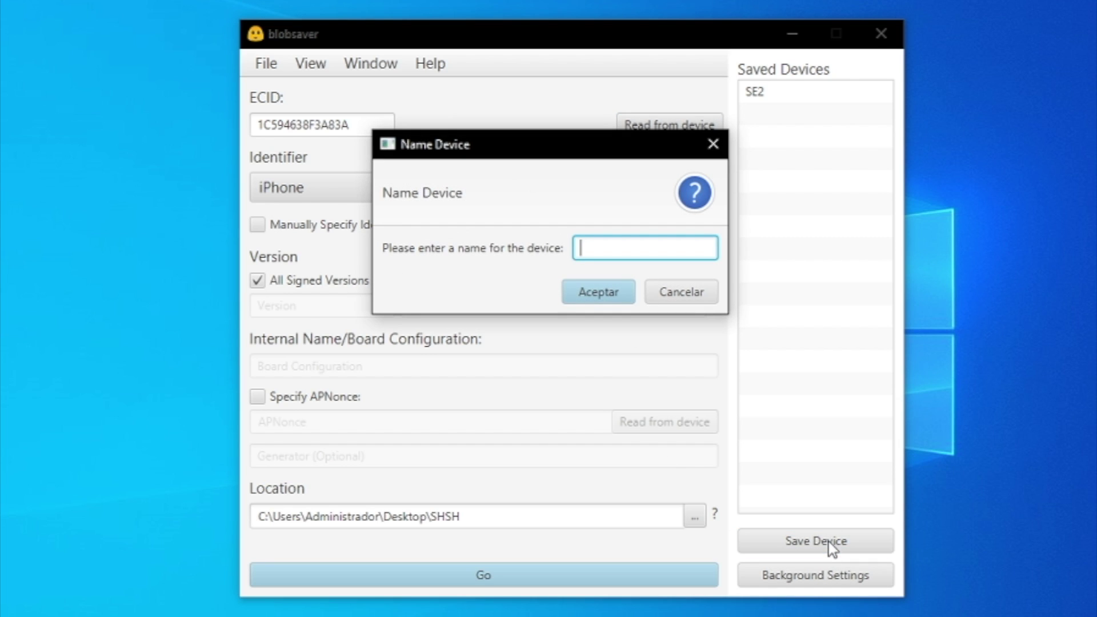
text(8)
click(616, 290)
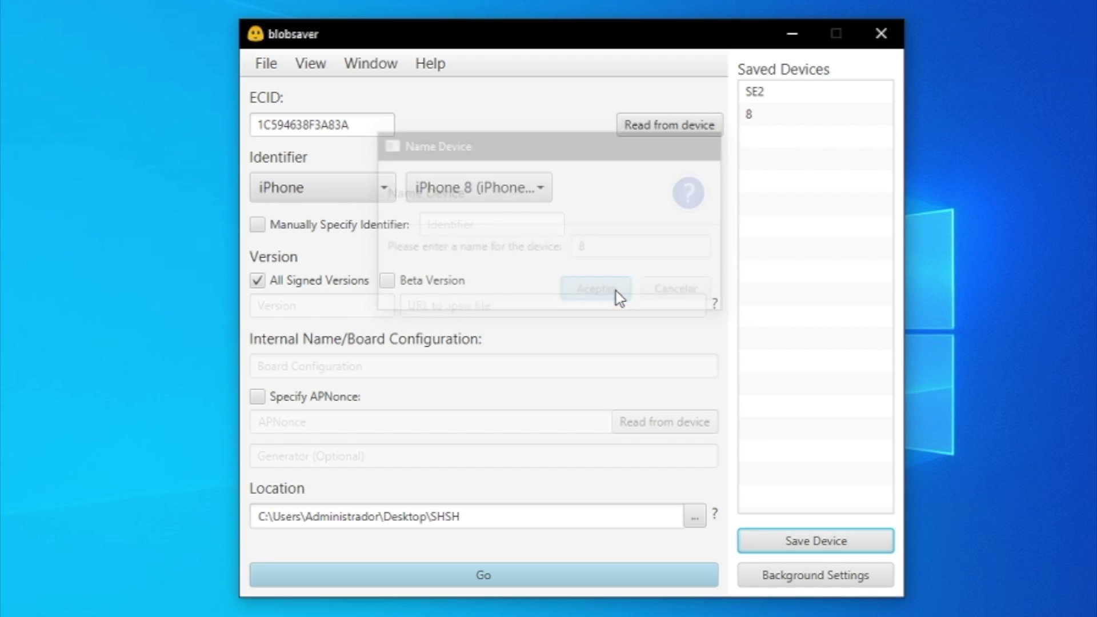
Step: Alternate between the saved devices SE2 and 8 to compare their stored details
click(774, 92)
click(776, 115)
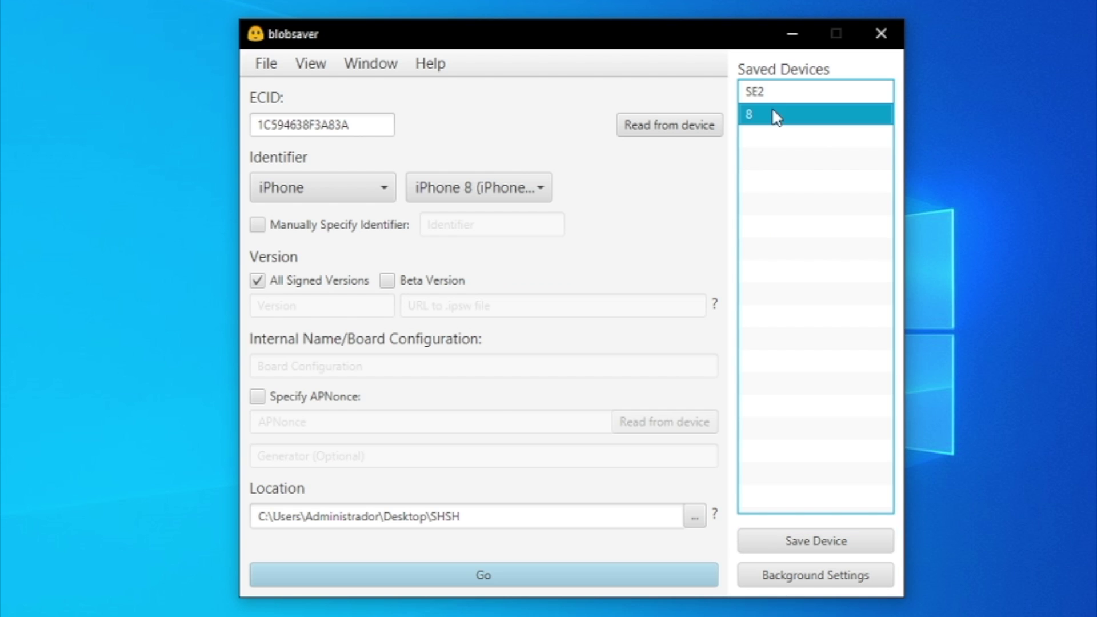
click(776, 90)
click(780, 111)
click(784, 92)
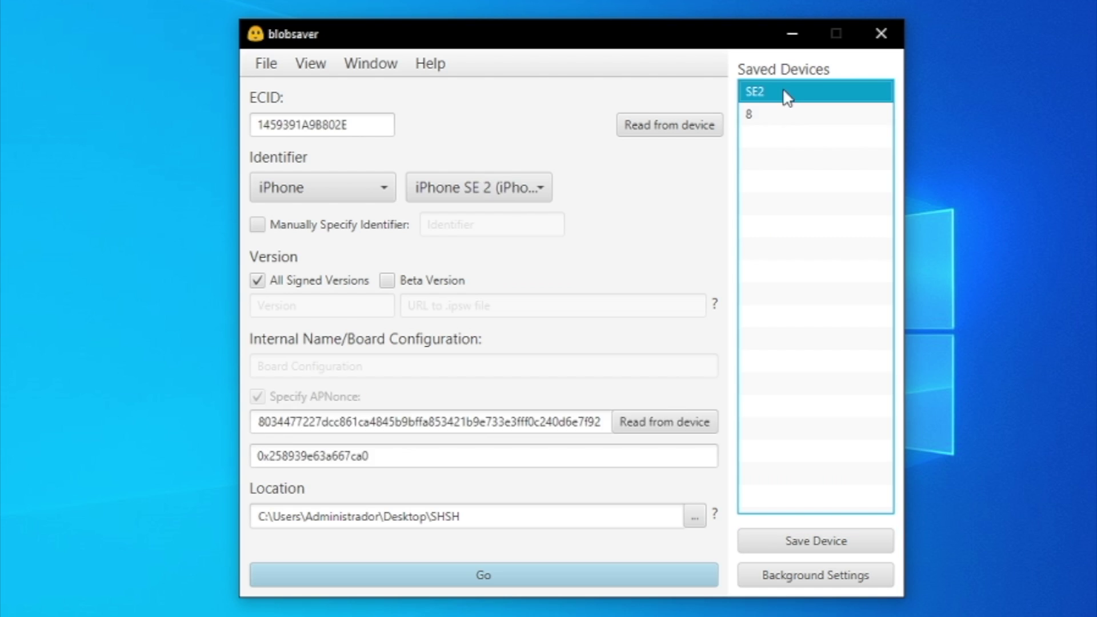
click(792, 115)
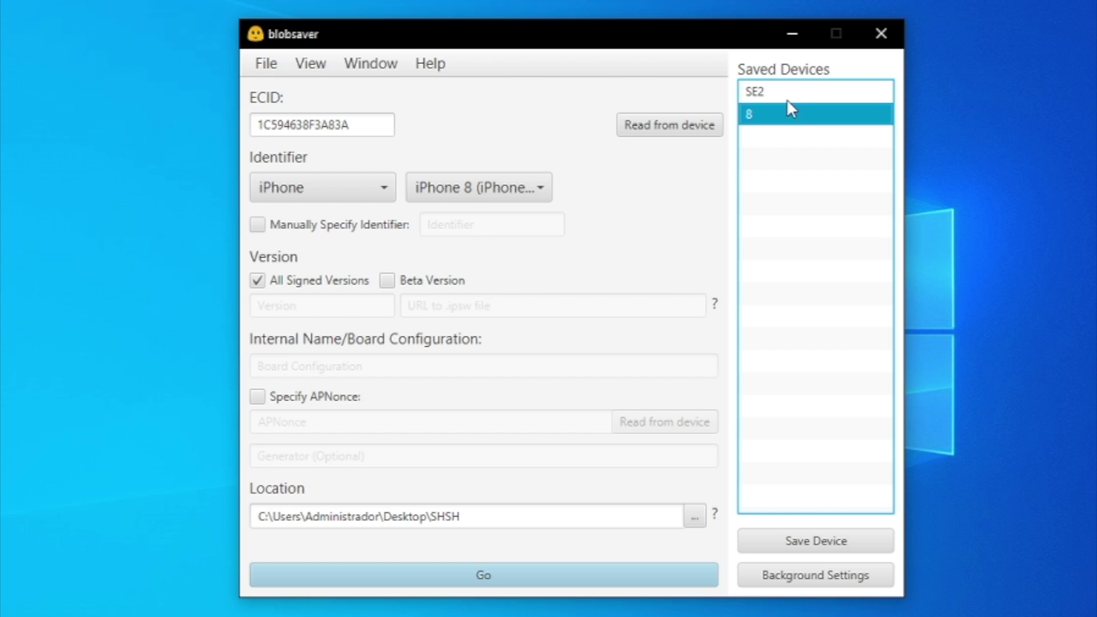
click(787, 95)
Step: Load the saved device 8, save its blobs for all signed versions and dismiss the completion message
click(783, 112)
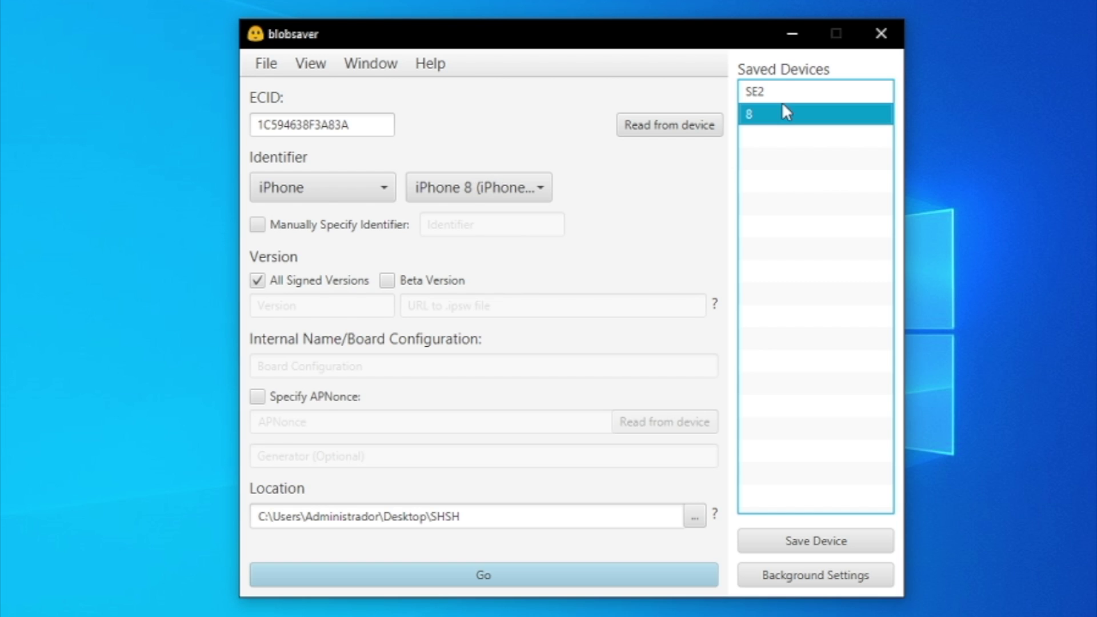
click(488, 575)
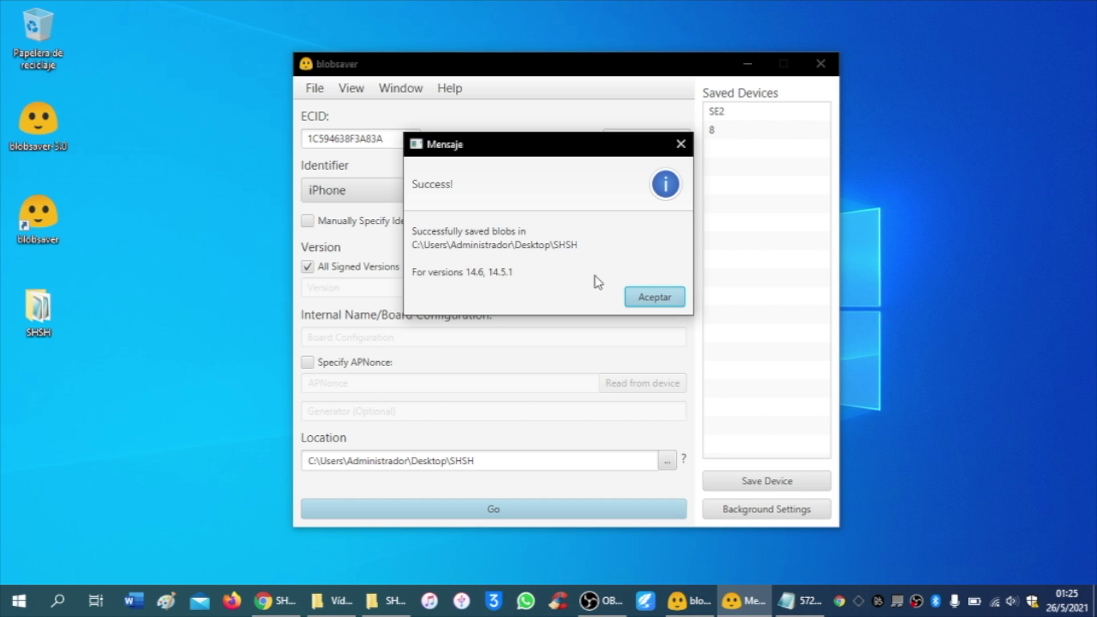
click(678, 317)
Step: Open the desktop SHSH folder, check the blob files saved for both devices and close the folder
double_click(40, 311)
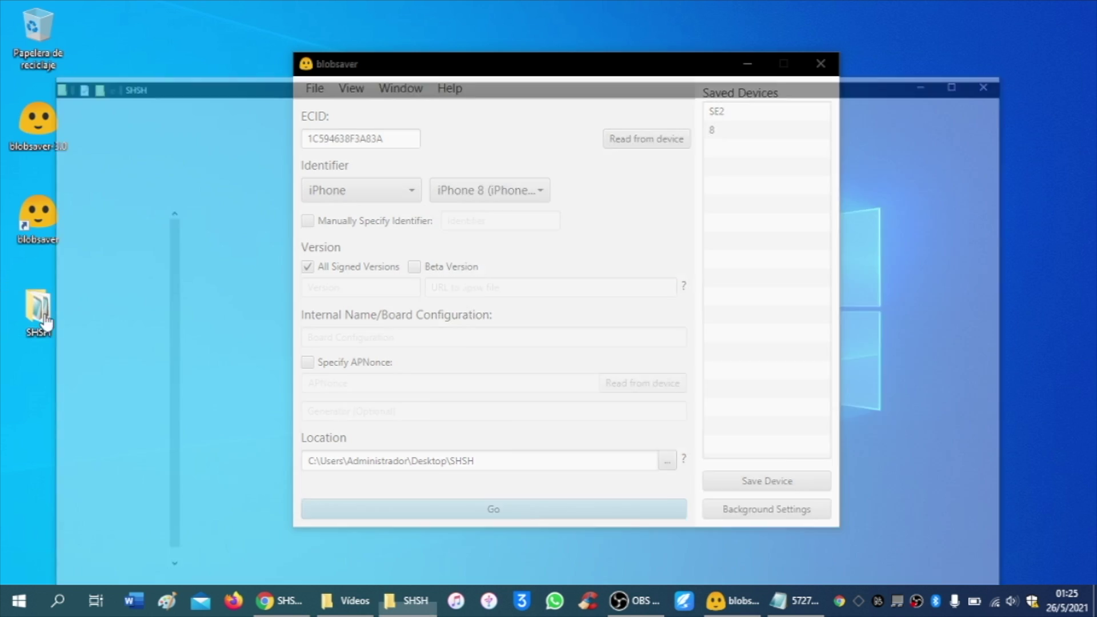
key(ctrl+a)
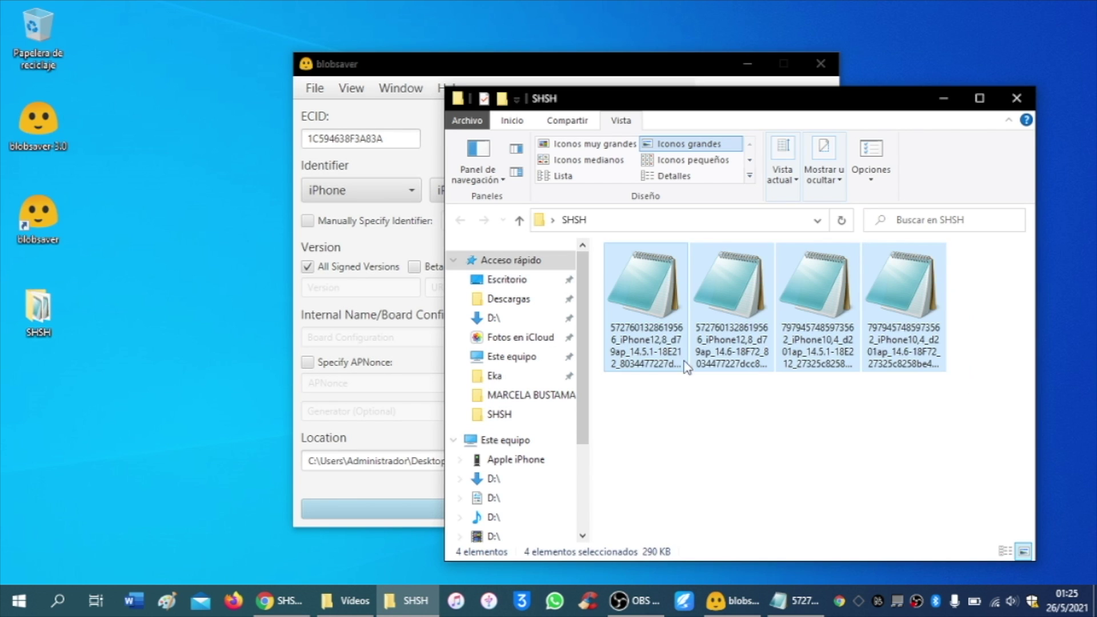
click(946, 389)
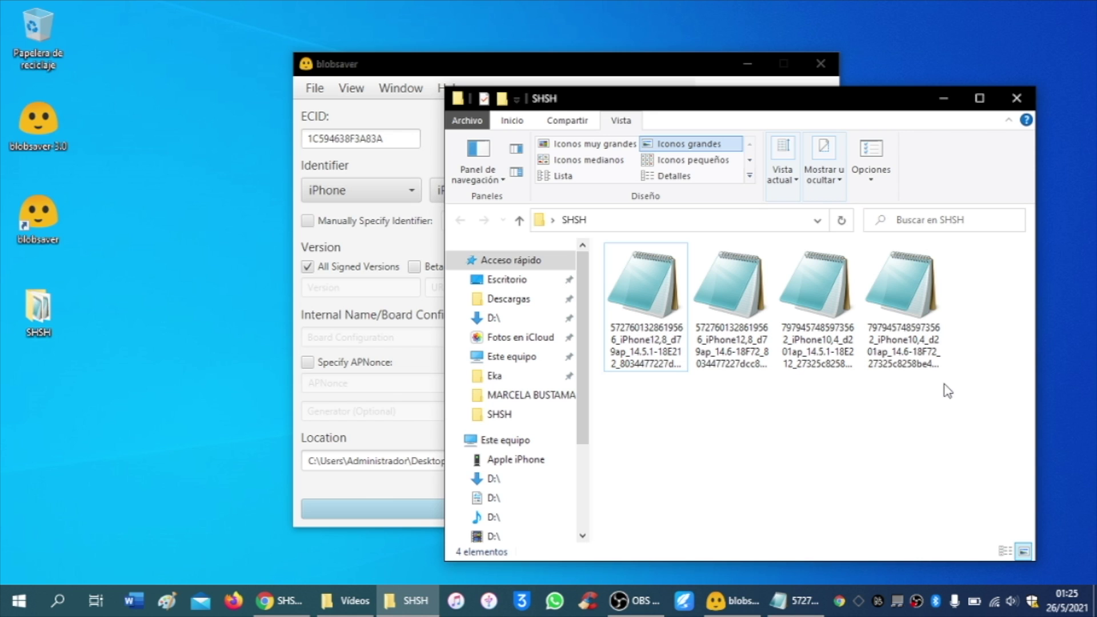
click(1017, 98)
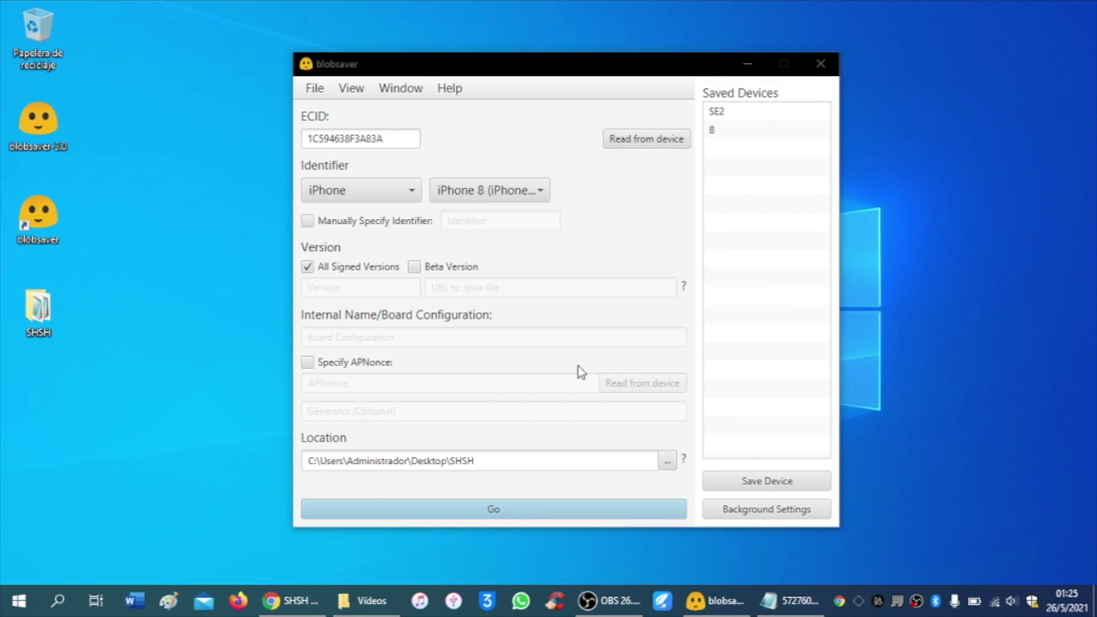
Step: Load the saved device SE2 and highlight its ECID, APNonce and generator values for review
click(734, 110)
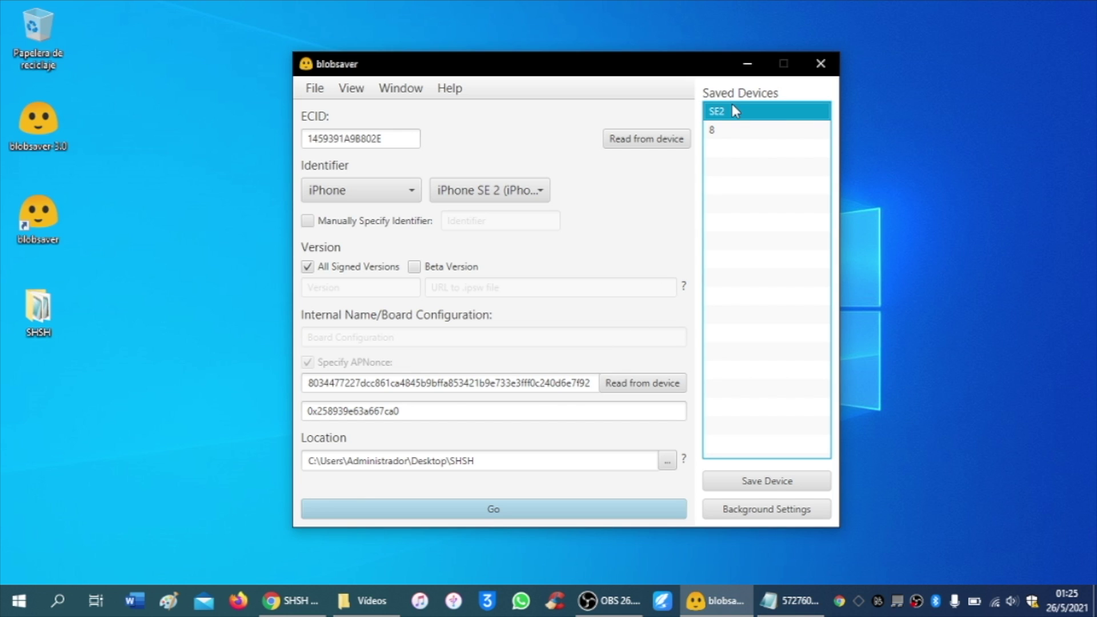
double_click(369, 136)
double_click(368, 384)
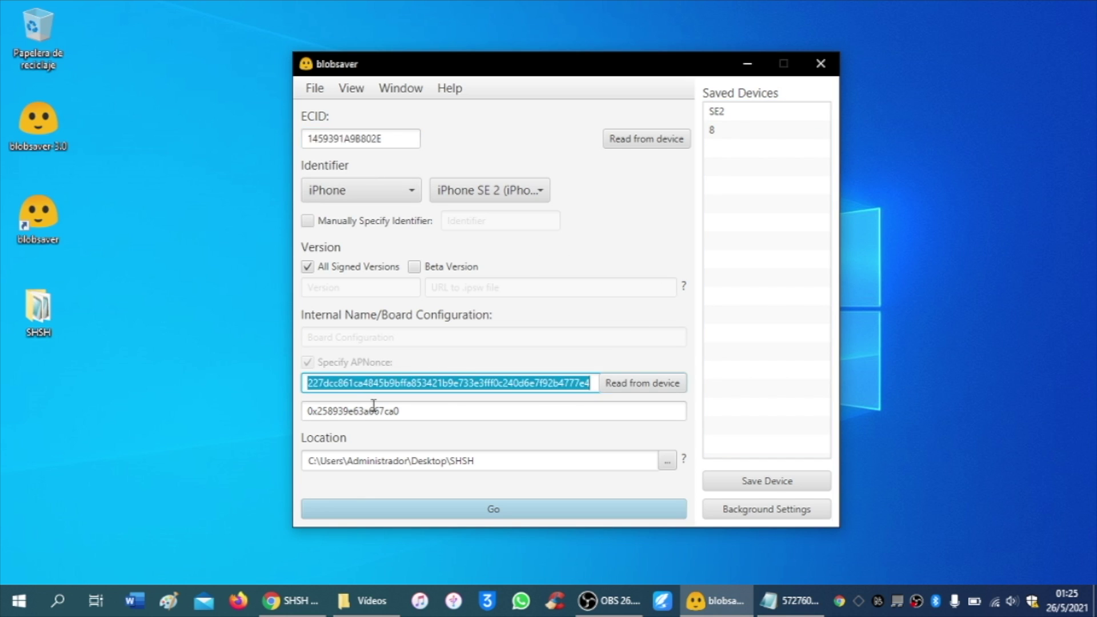
double_click(373, 411)
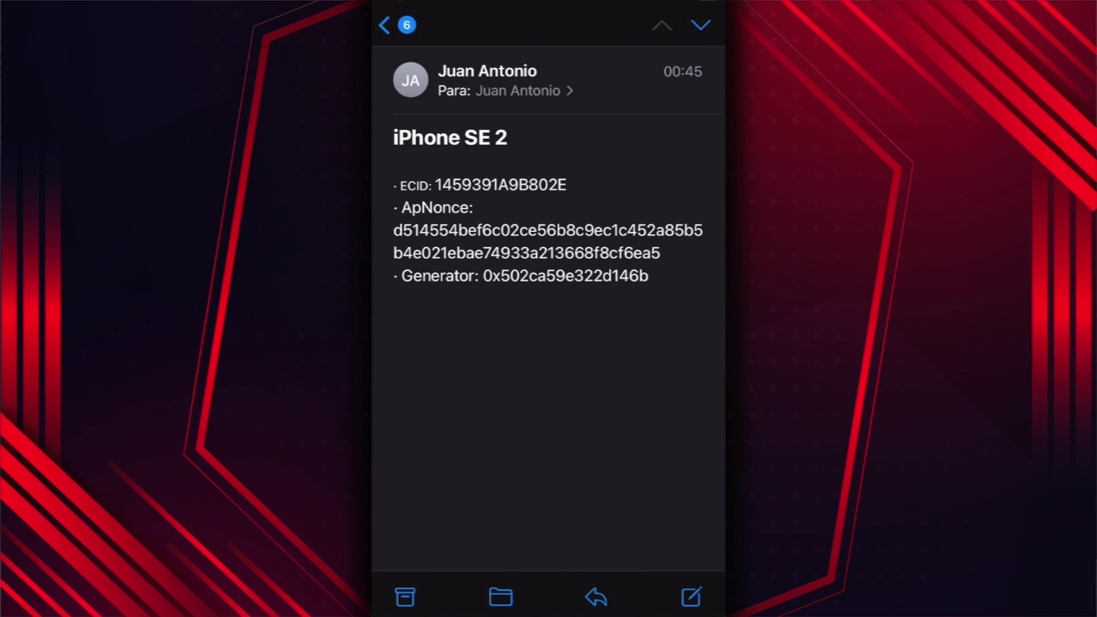
Step: Copy the ECID from the iPhone SE 2 email in Mail and paste it into the ECID field of TSS Saver in Safari
double_click(501, 185)
key(ctrl+c)
click(413, 140)
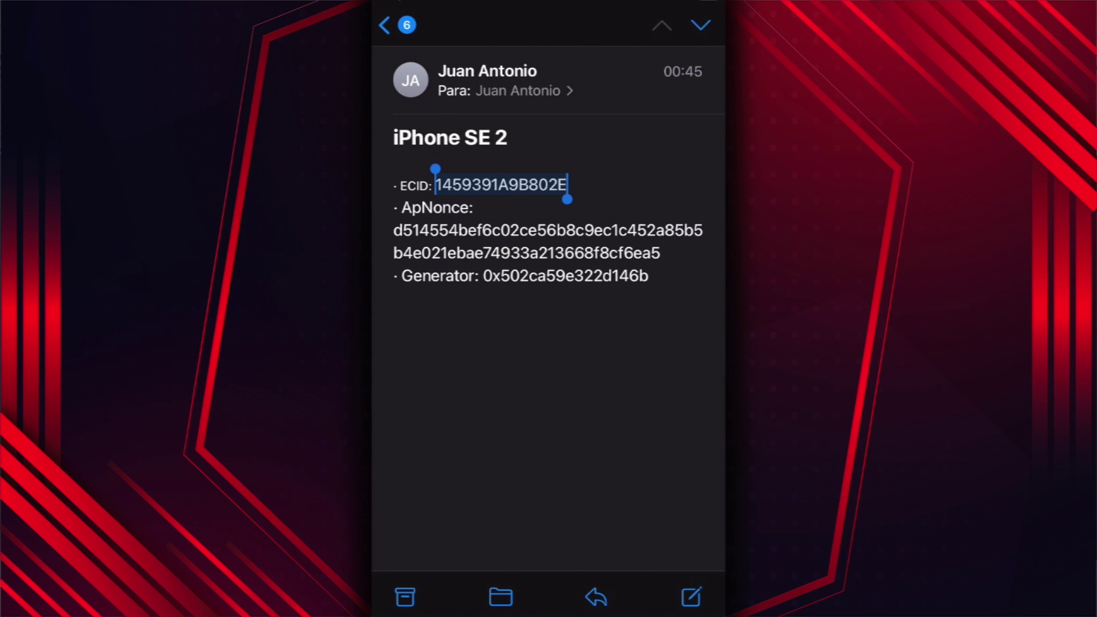
key(super)
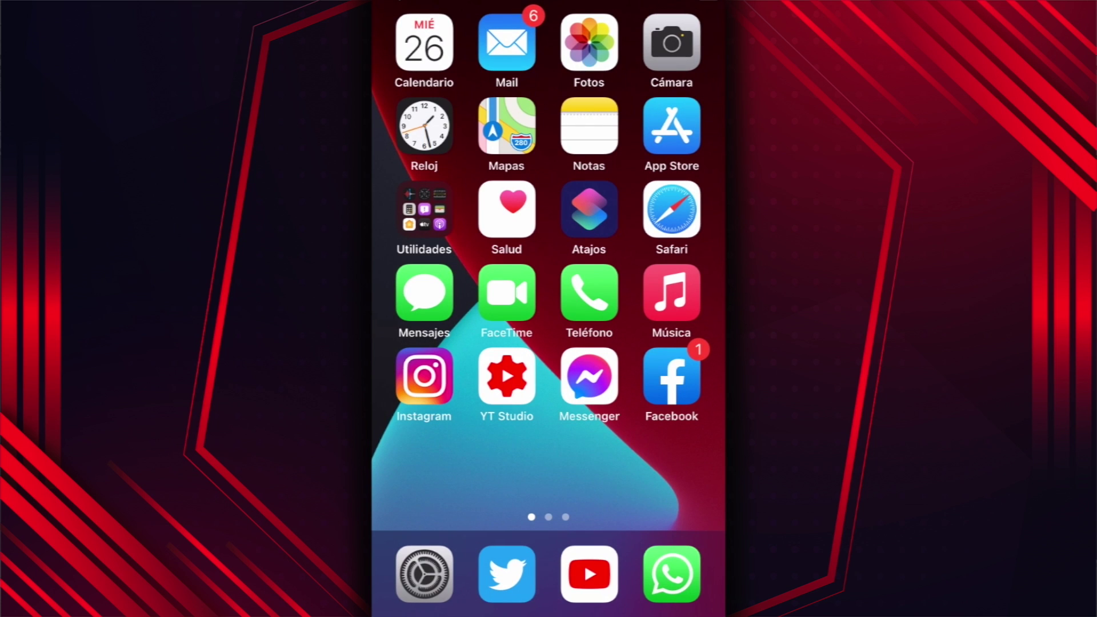
click(672, 208)
scroll(549, 343, down, 5)
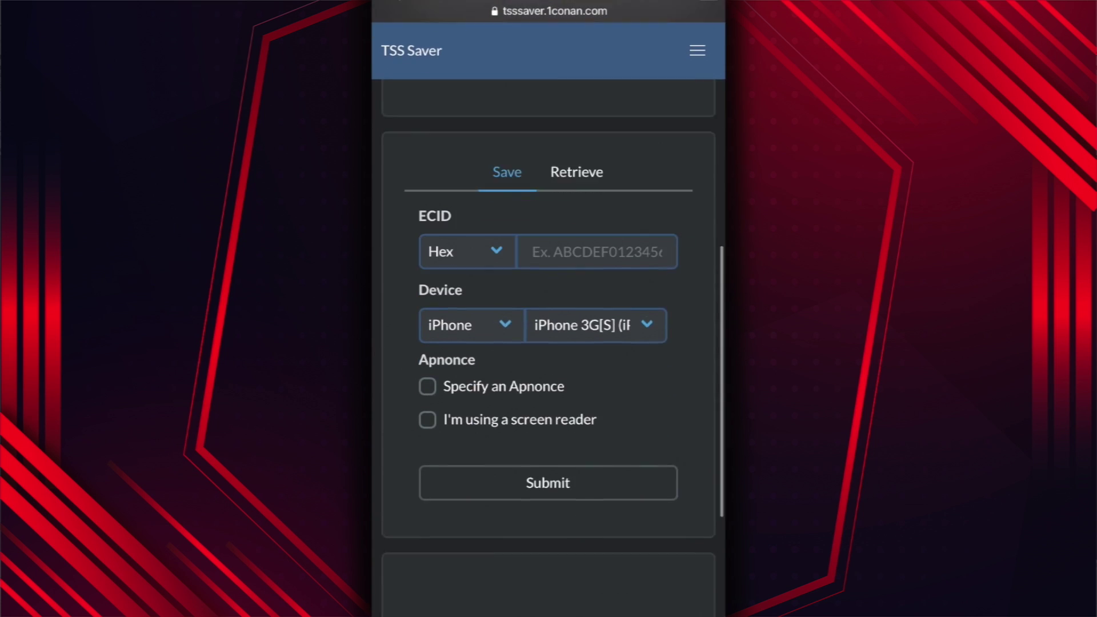
click(600, 196)
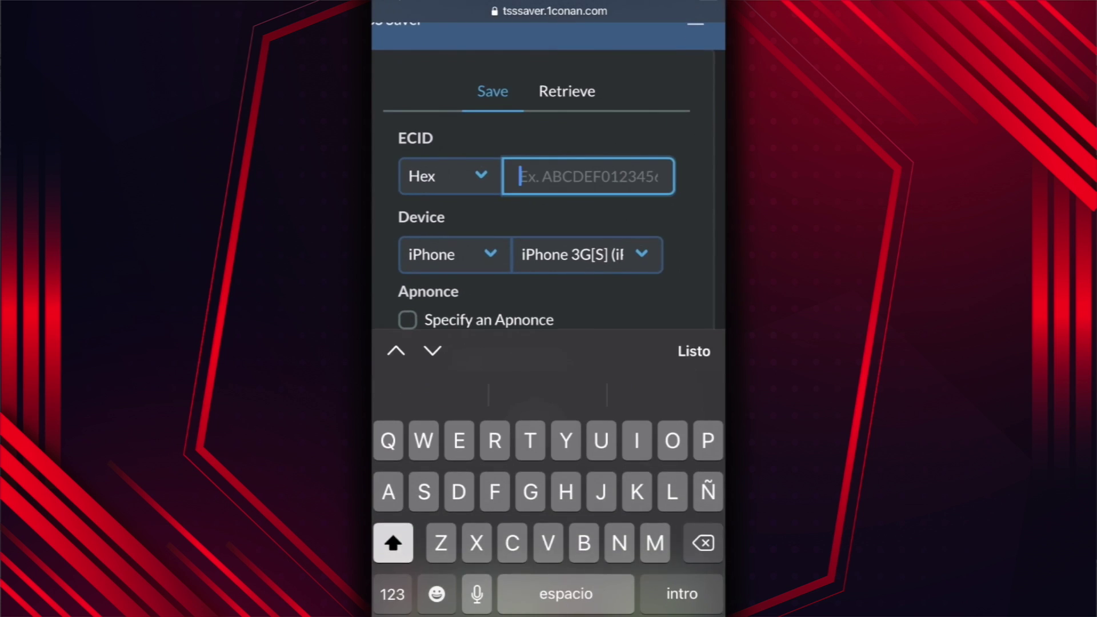
click(520, 176)
click(517, 132)
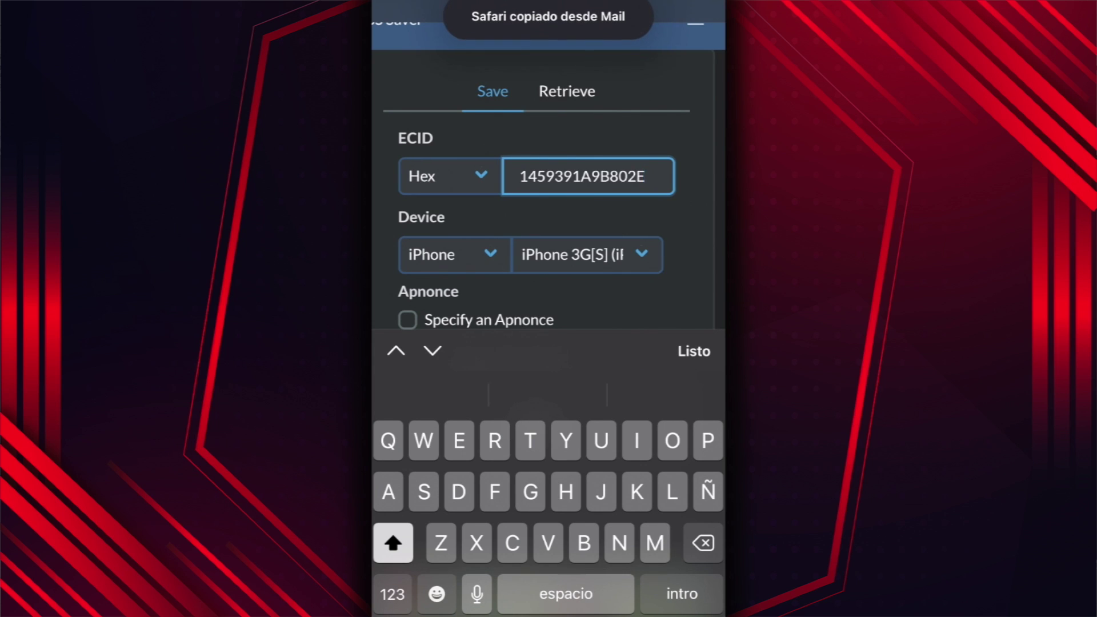
Step: Choose iPhone SE (2020) (iPhone12,8) as the device model and enable Specify an Apnonce
click(586, 255)
scroll(548, 515, down, 10)
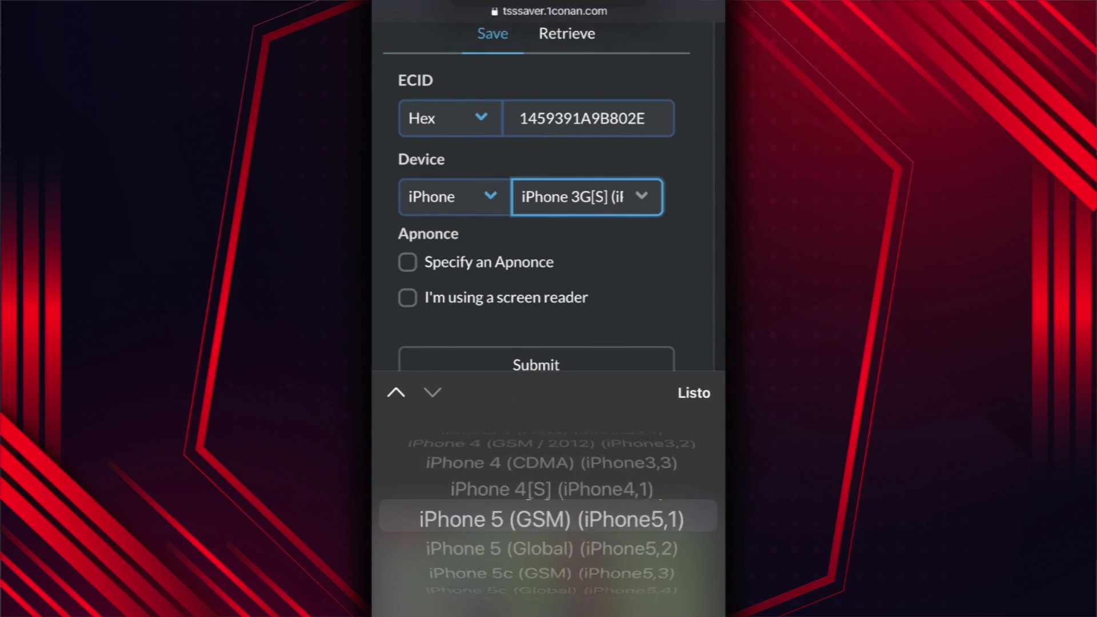
scroll(548, 515, down, 2)
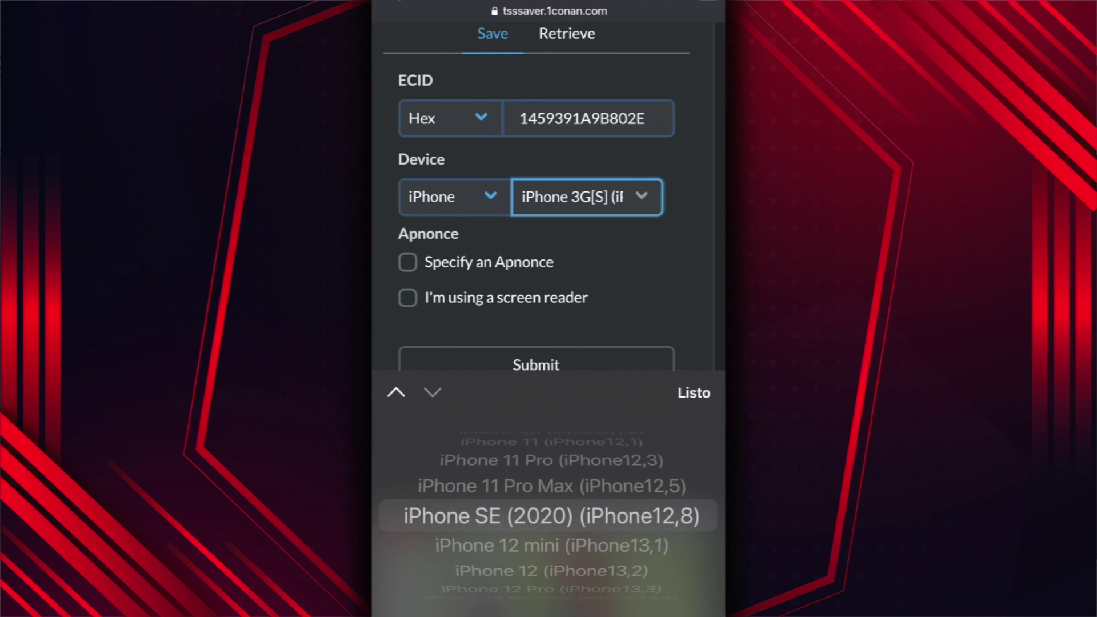
click(694, 392)
click(407, 262)
Step: Copy the ApNonce from the email in Mail and paste it into the Apnonce field of TSS Saver in Safari
drag(549, 615, 548, 400)
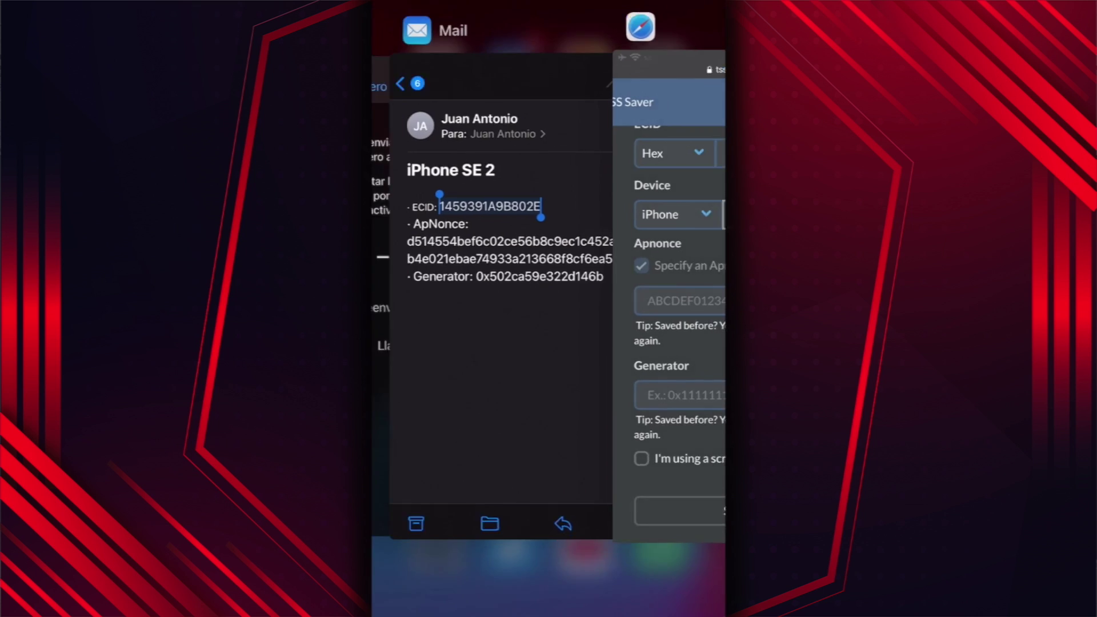
click(489, 286)
double_click(549, 229)
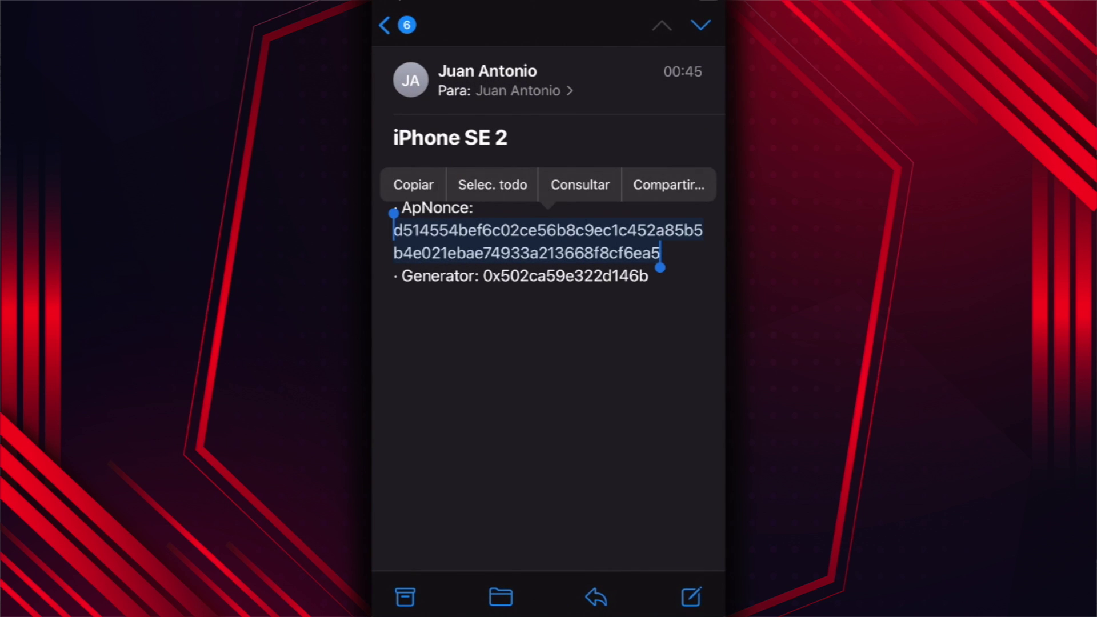
click(414, 181)
drag(549, 614, 549, 400)
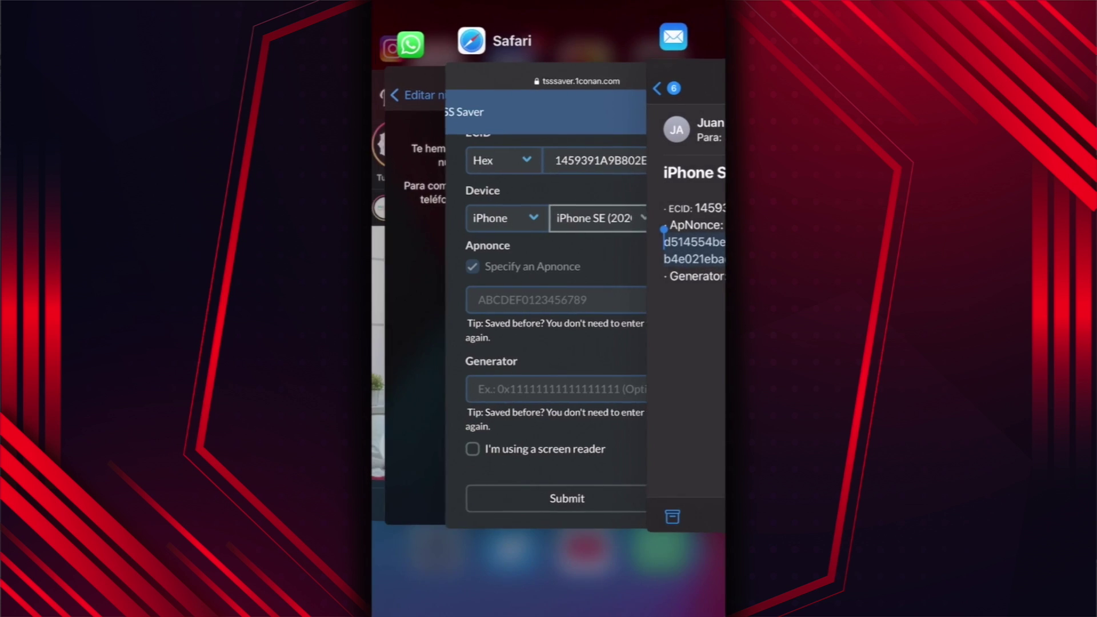
click(526, 320)
click(538, 303)
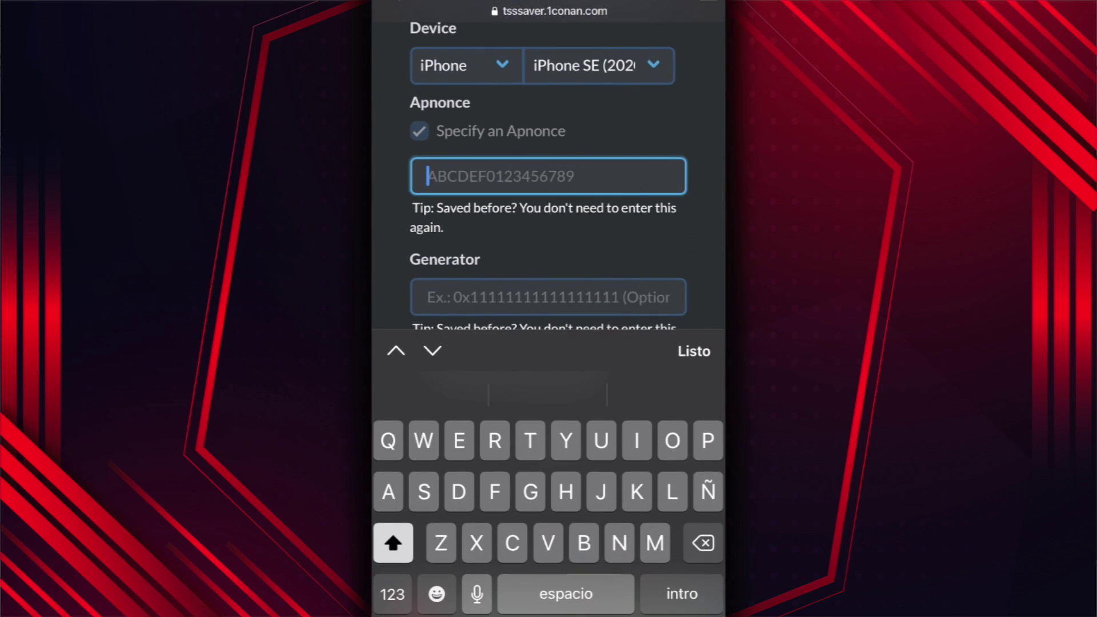
click(428, 176)
click(429, 130)
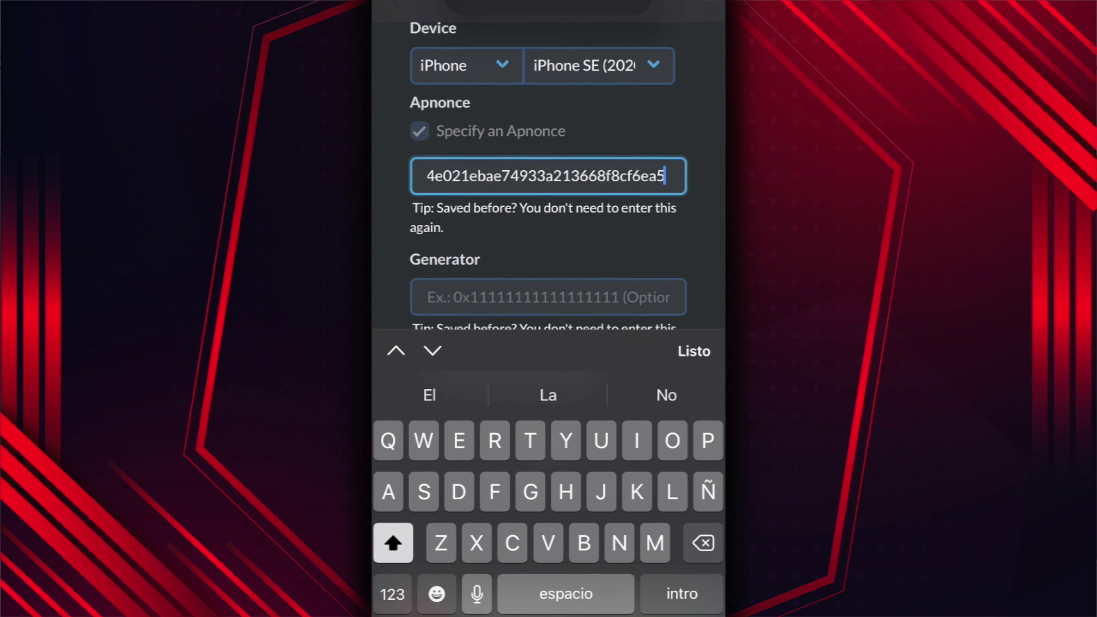
Step: Copy the generator from the email in Mail and paste it into the Generator field of TSS Saver in Safari
drag(549, 615, 548, 400)
click(543, 314)
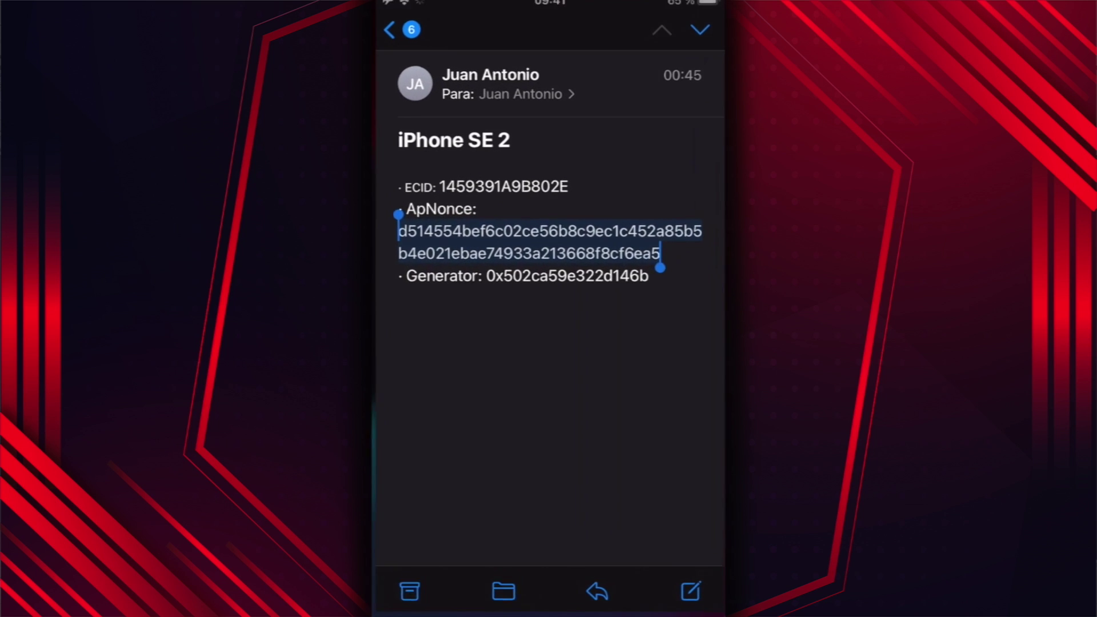
double_click(565, 277)
key(ctrl+c)
click(414, 230)
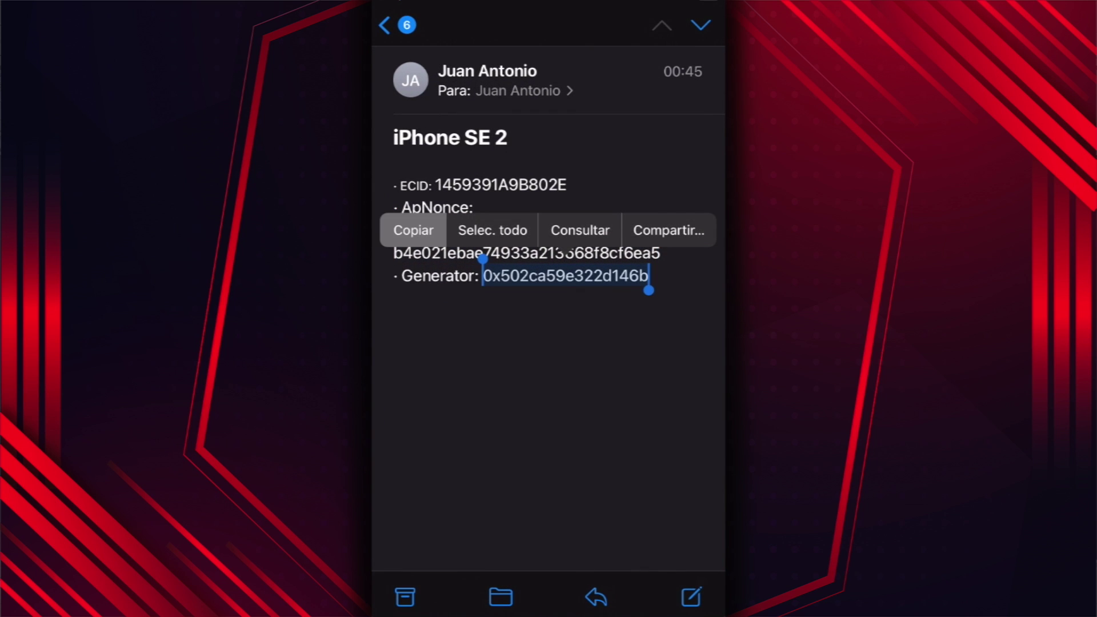
click(543, 240)
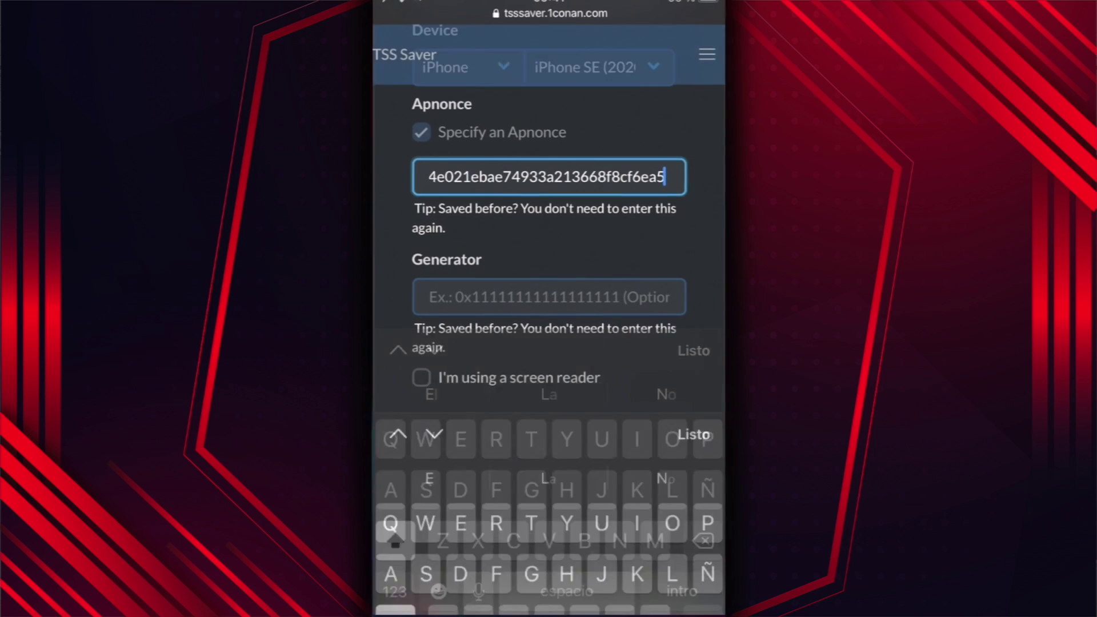
click(548, 293)
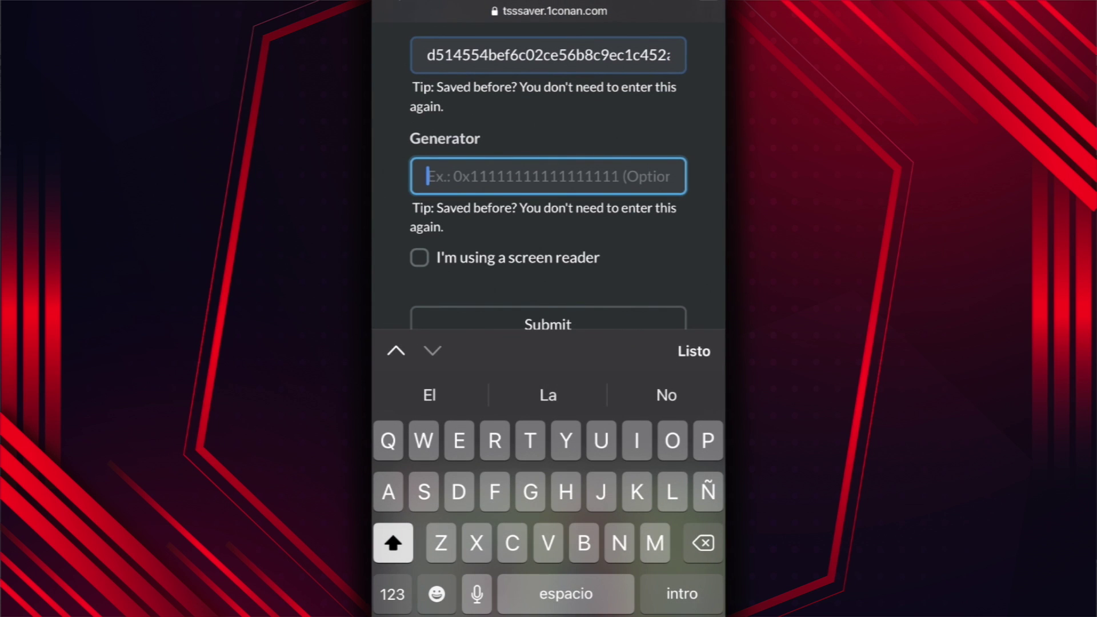
click(428, 176)
click(428, 130)
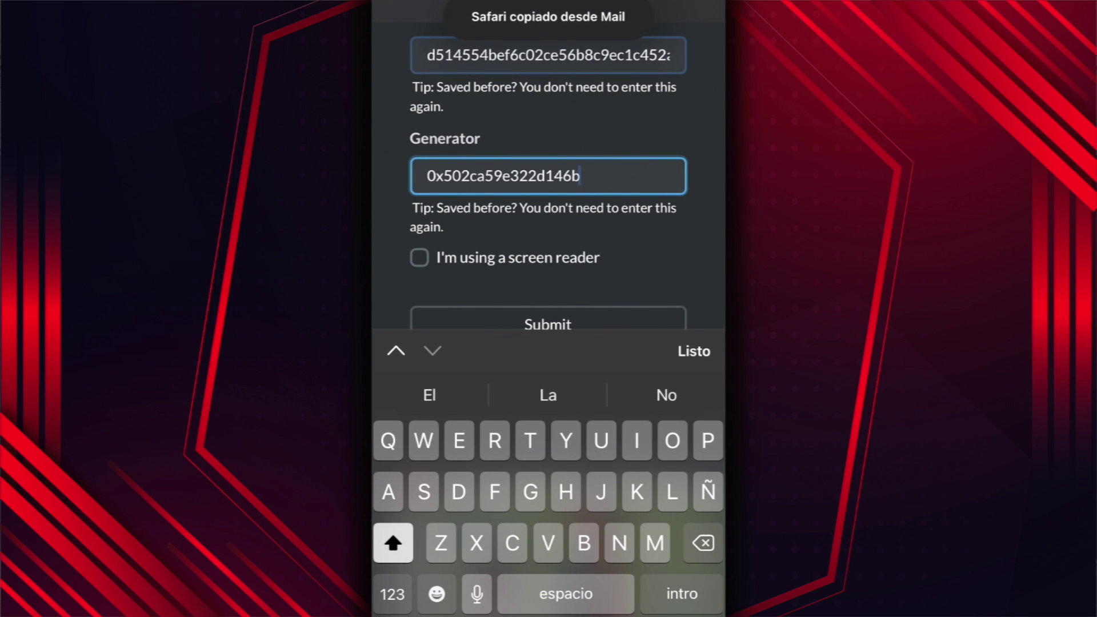
click(694, 351)
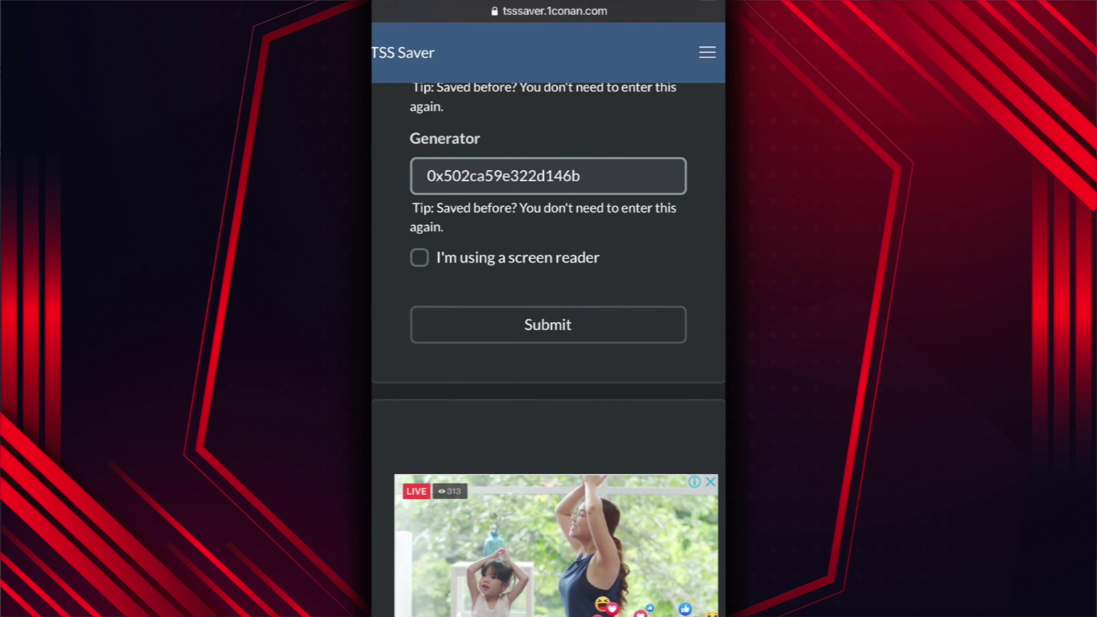
Step: Submit the device form and complete the image verification by selecting the four pictures that contain a bus
click(548, 324)
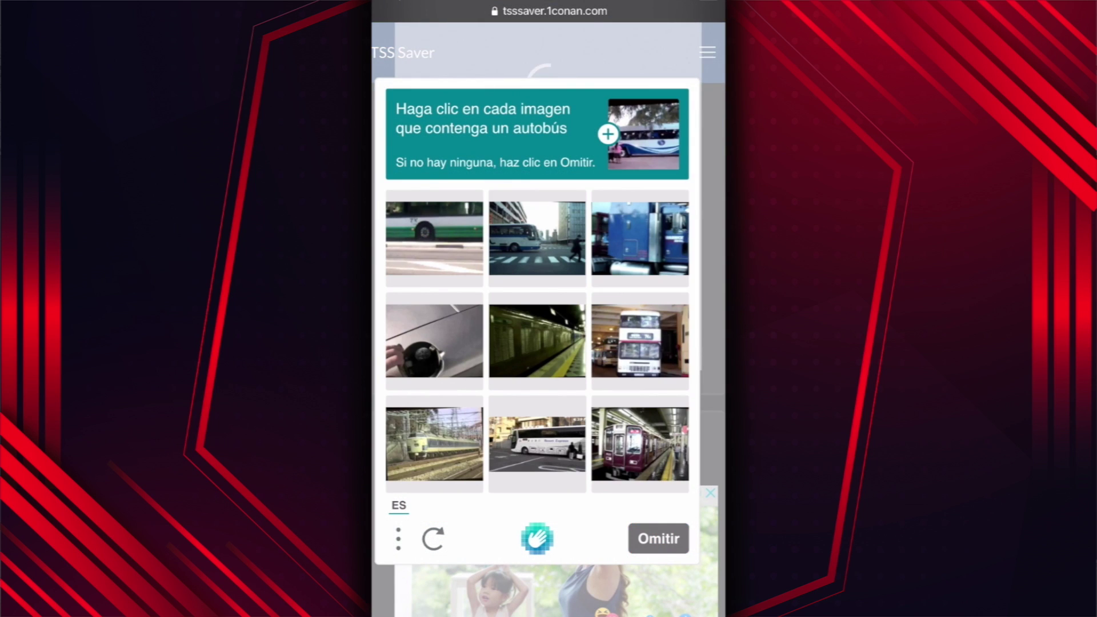
click(434, 238)
click(640, 340)
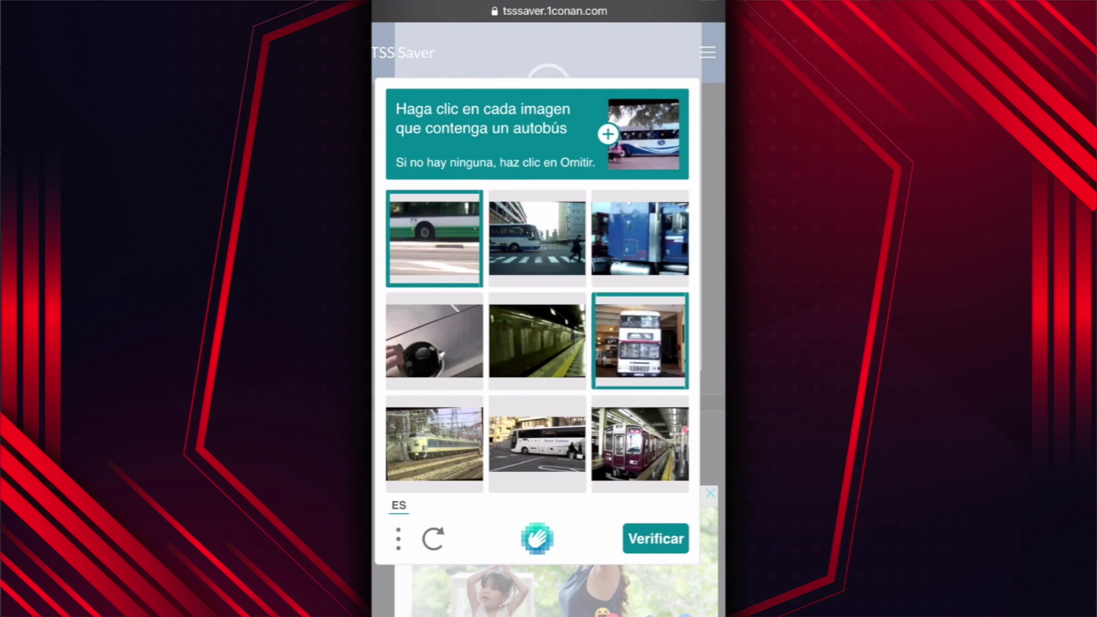
click(537, 443)
click(537, 238)
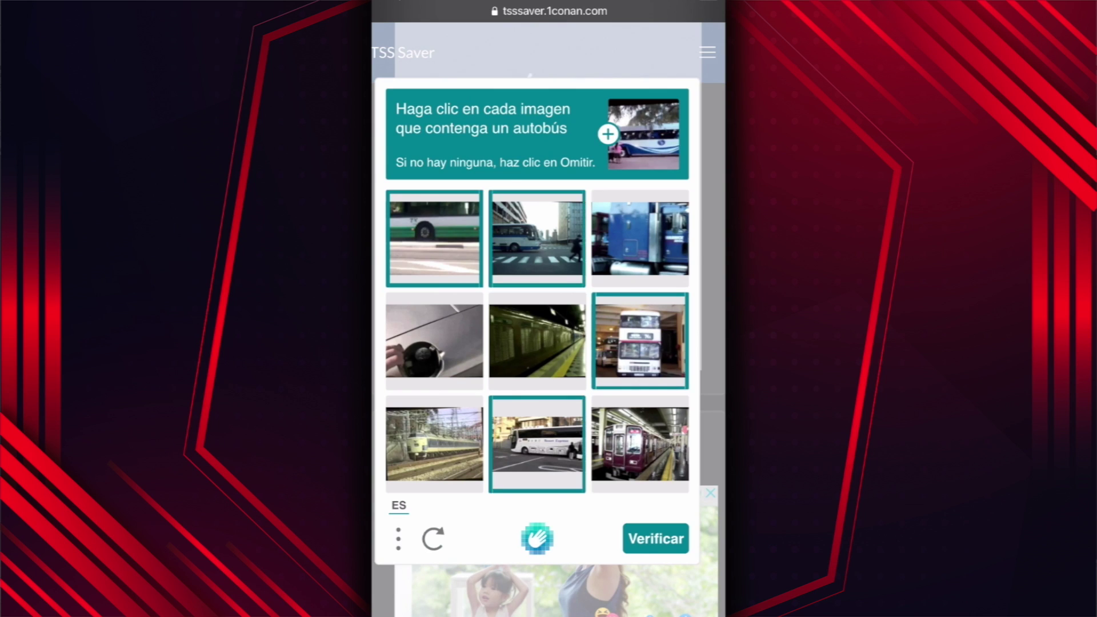
click(656, 539)
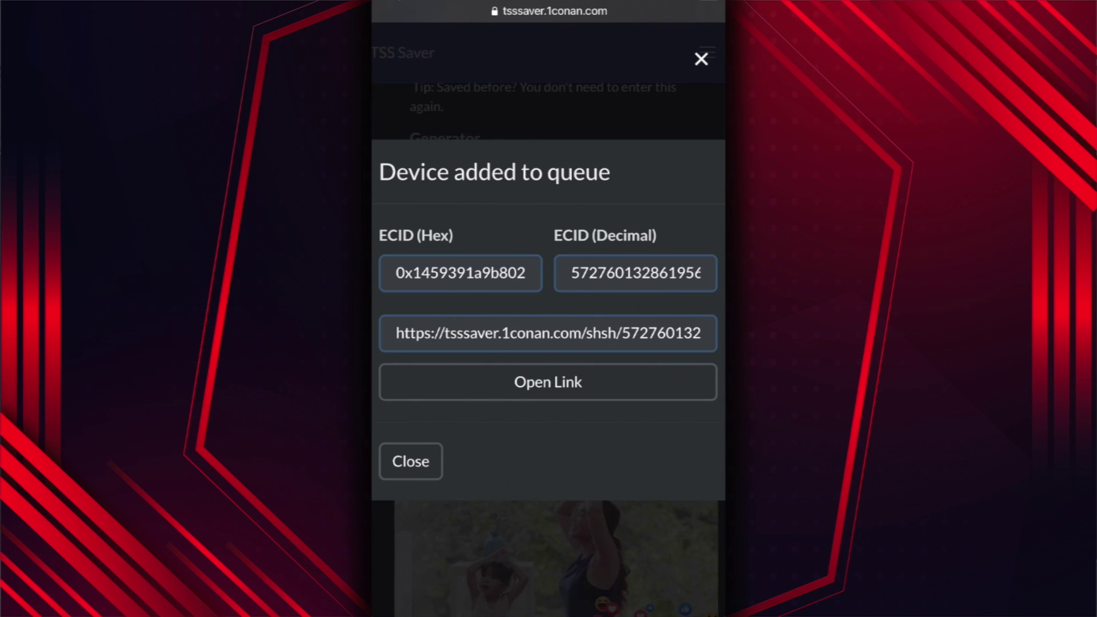